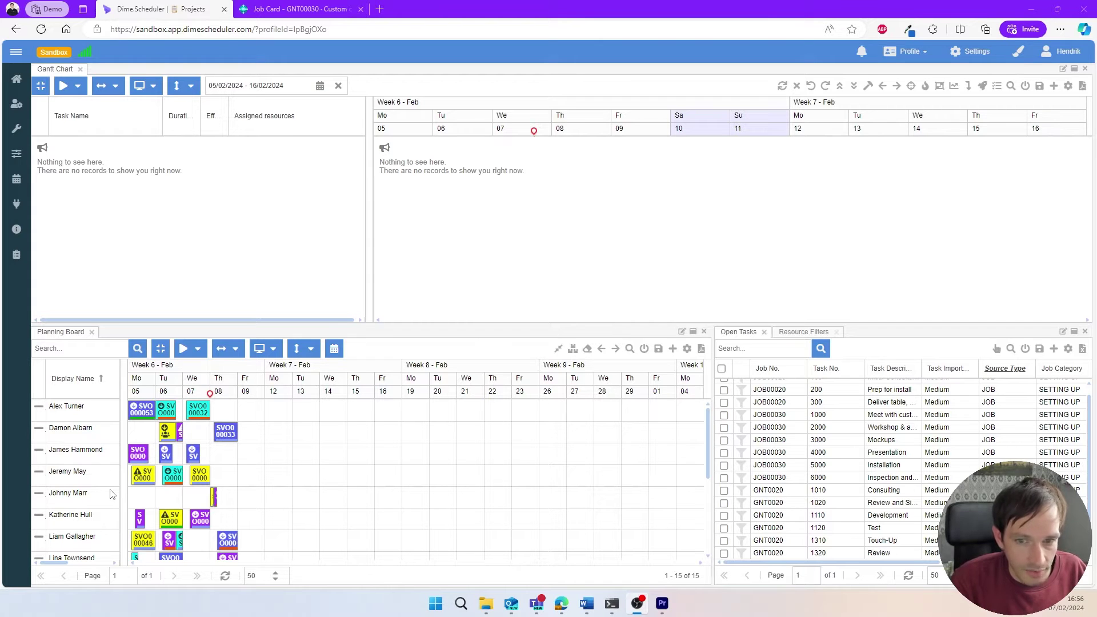
# - Review GNT00030's task budget hours: Consulting 24, Development 16, Test 8, Touch-Up 24, Review 8
pyautogui.moveTo(111, 494); pyautogui.dragTo(711, 385)
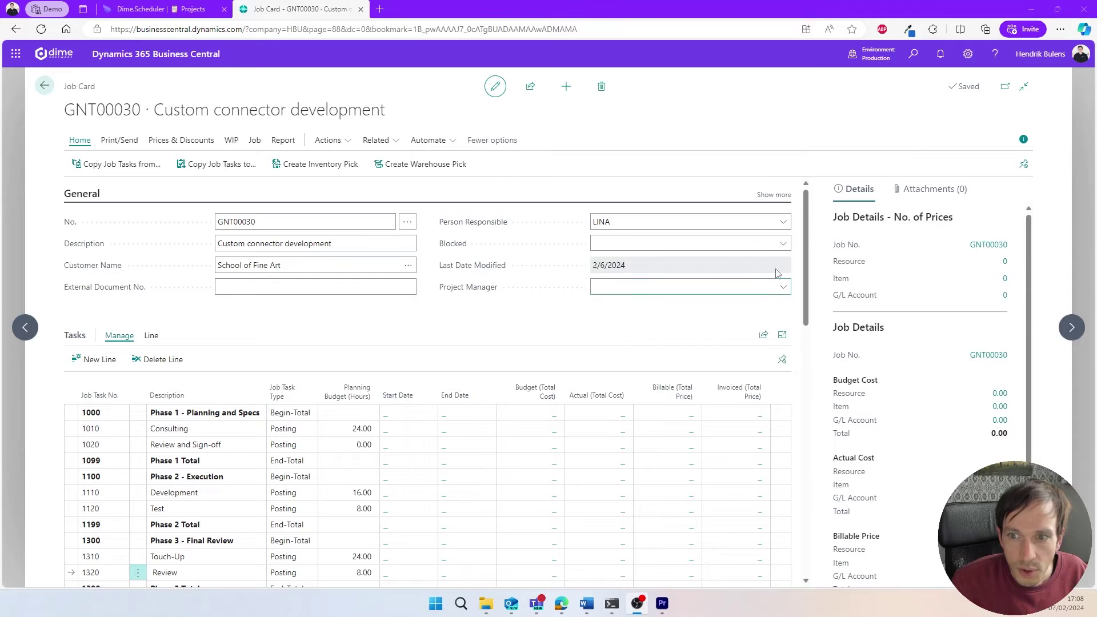
pyautogui.scroll(-2, 805, 251)
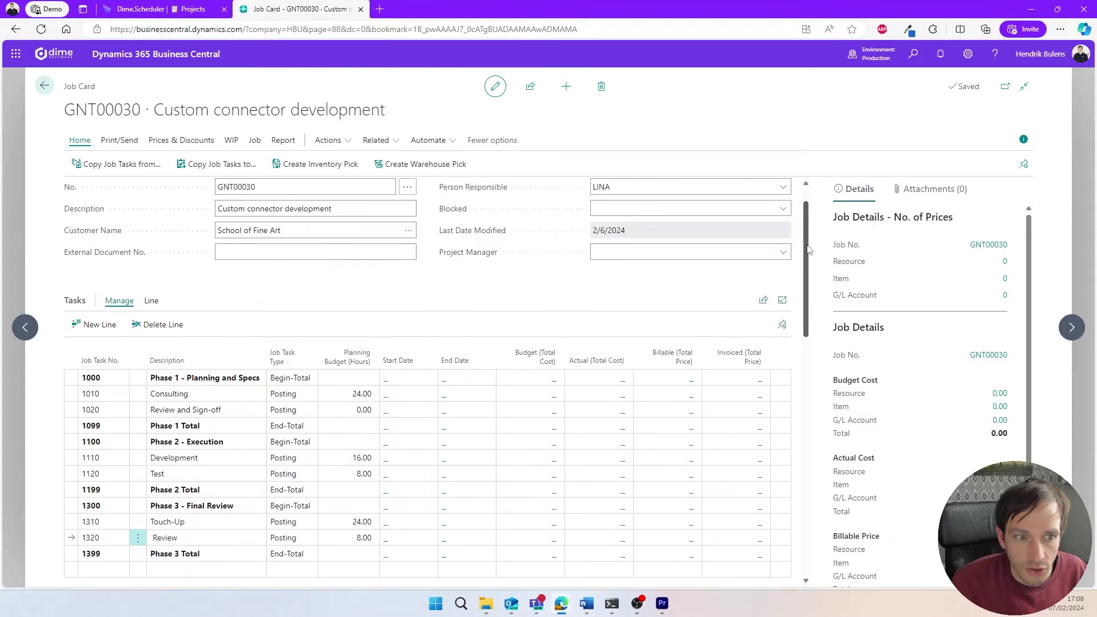
pyautogui.scroll(-1, 807, 265)
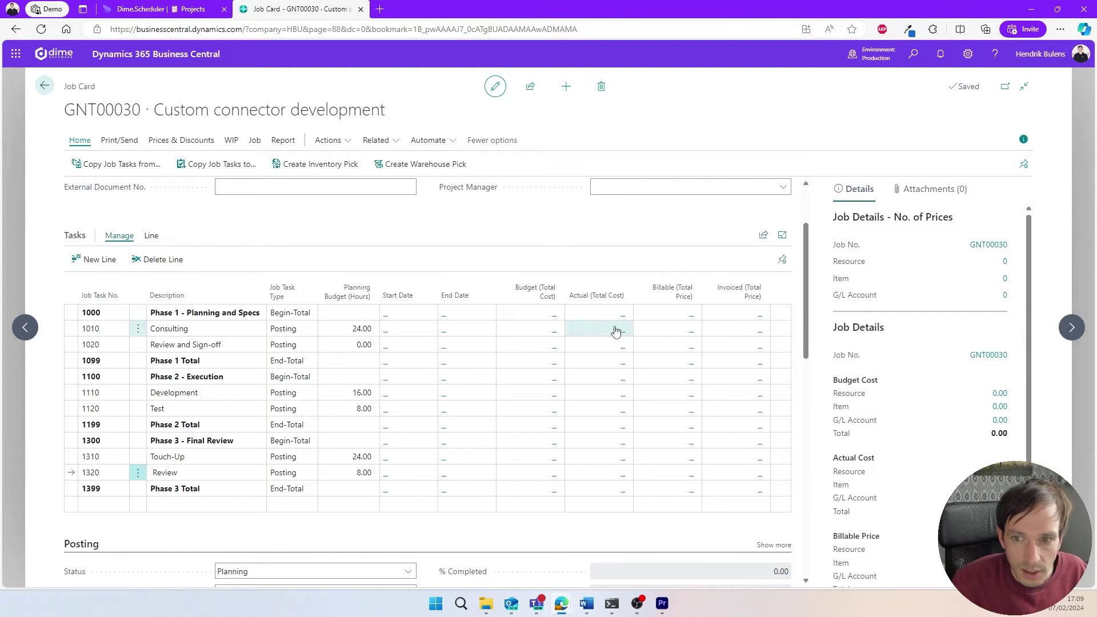
pyautogui.moveTo(807, 257); pyautogui.dragTo(782, 476)
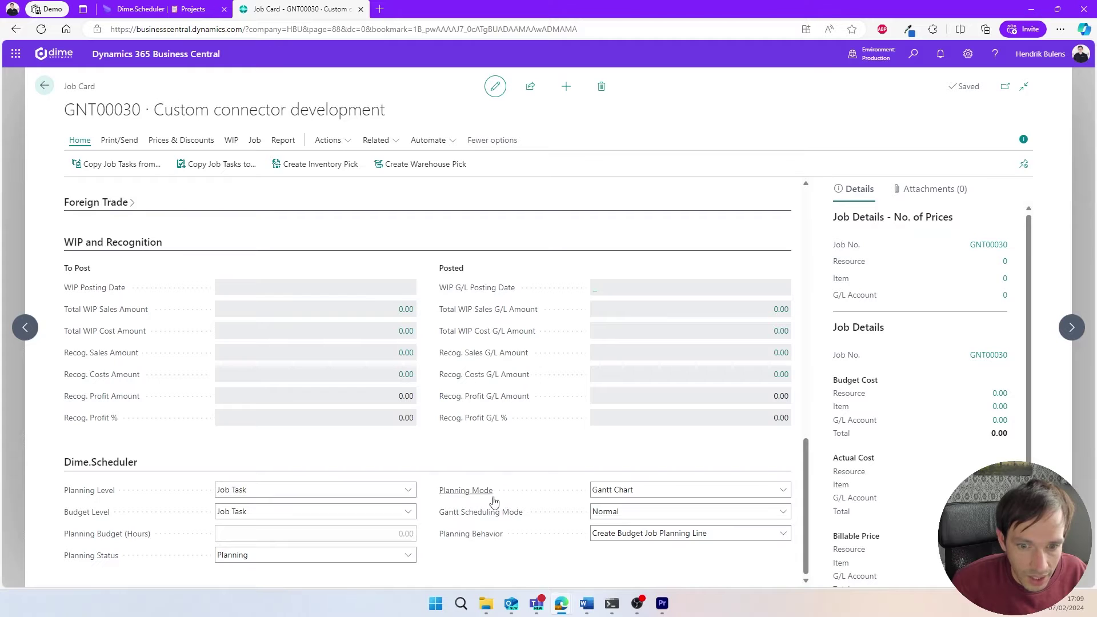
pyautogui.click(633, 492)
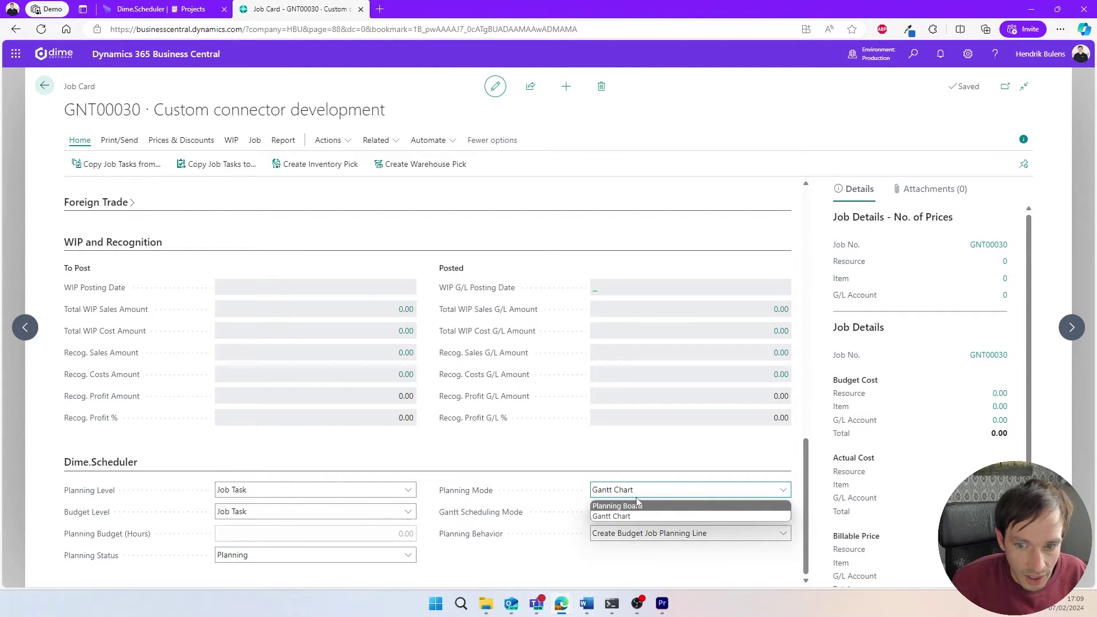
pyautogui.click(598, 517)
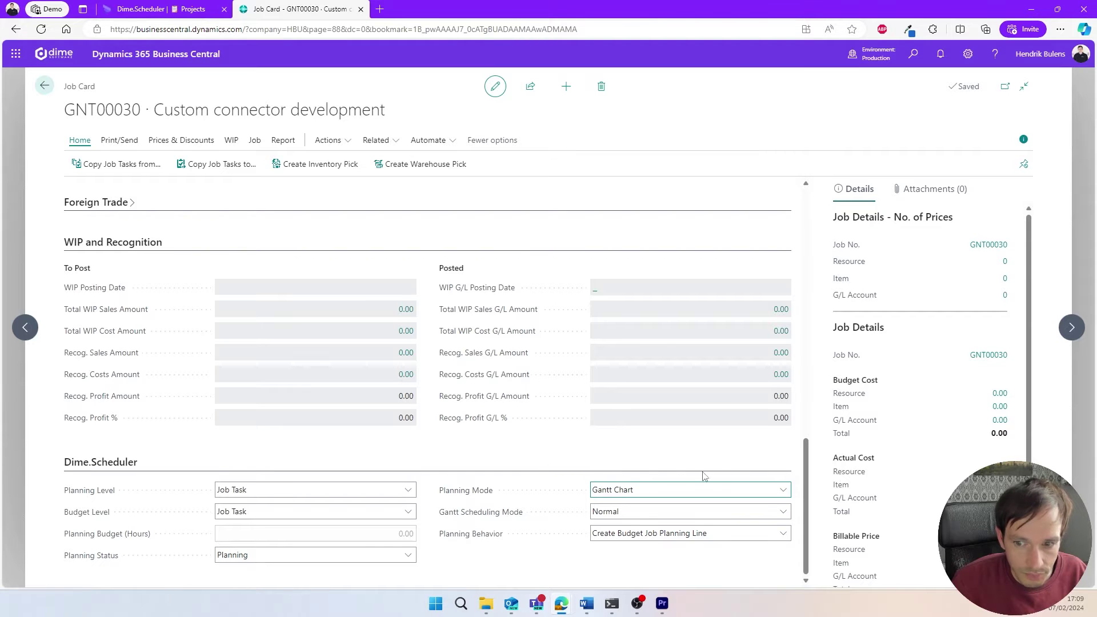
pyautogui.scroll(1, 807, 466)
pyautogui.moveTo(806, 467); pyautogui.dragTo(810, 218)
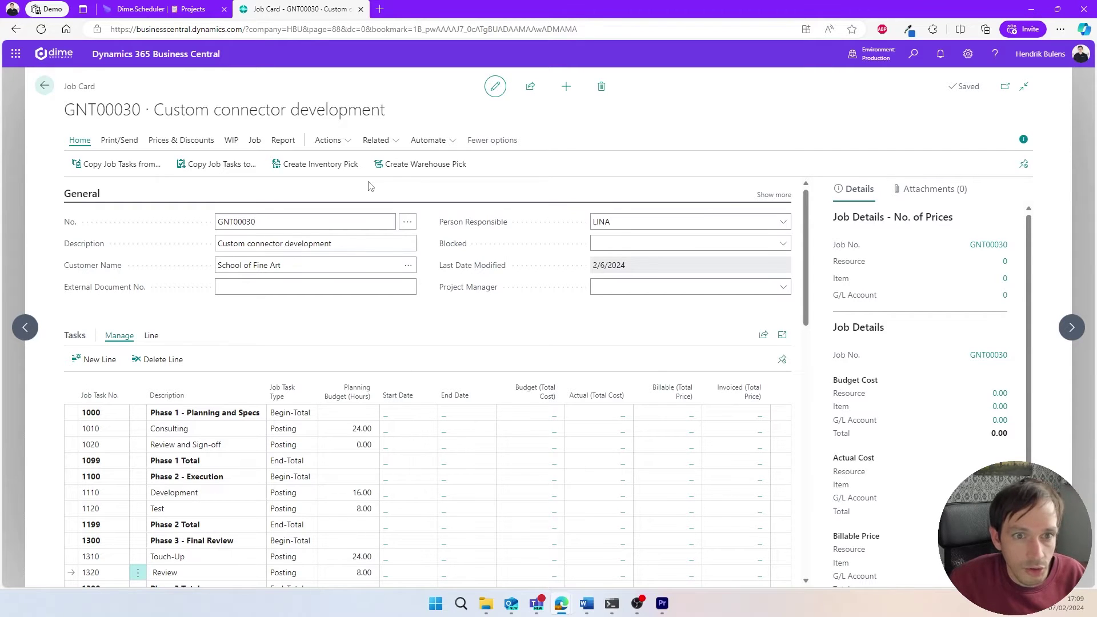
# - Send job GNT00030 to Dime.Scheduler with Actions > Dime.Scheduler > Send Job
pyautogui.click(334, 147)
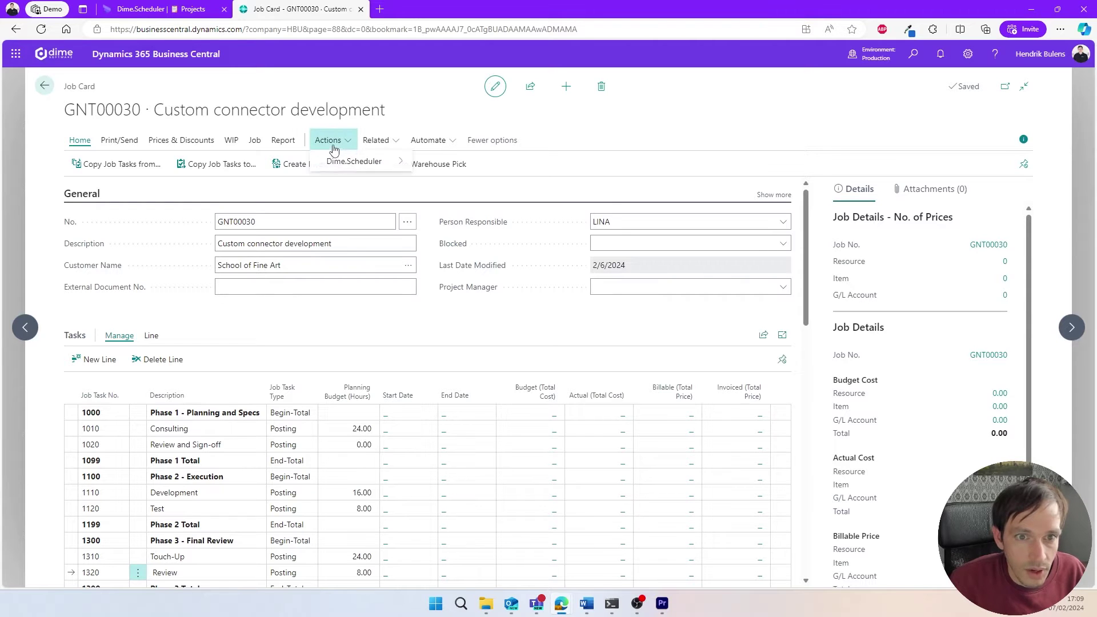
pyautogui.moveTo(337, 162)
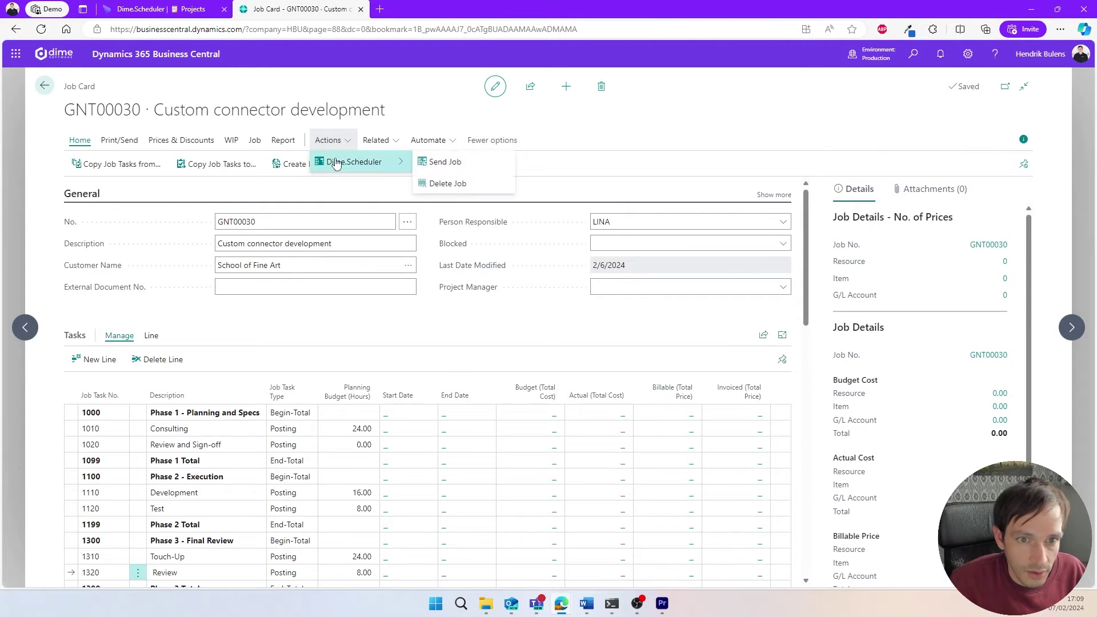
pyautogui.click(478, 166)
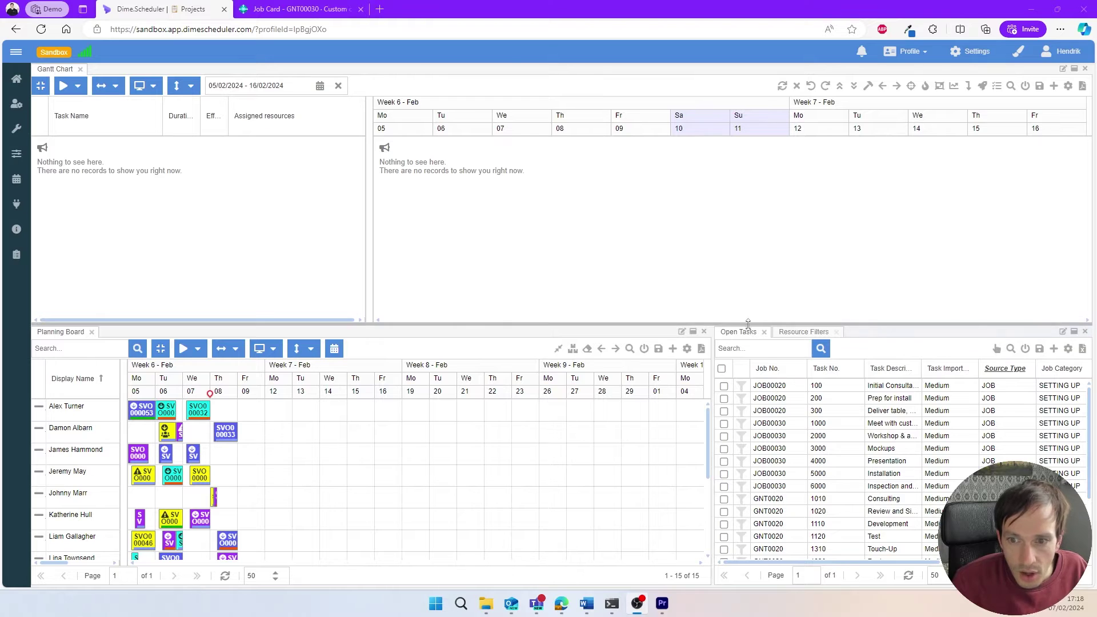
# - Select the GNT00030 / 1110 Development row in Open Tasks and bring up its options
pyautogui.scroll(-3, 781, 397)
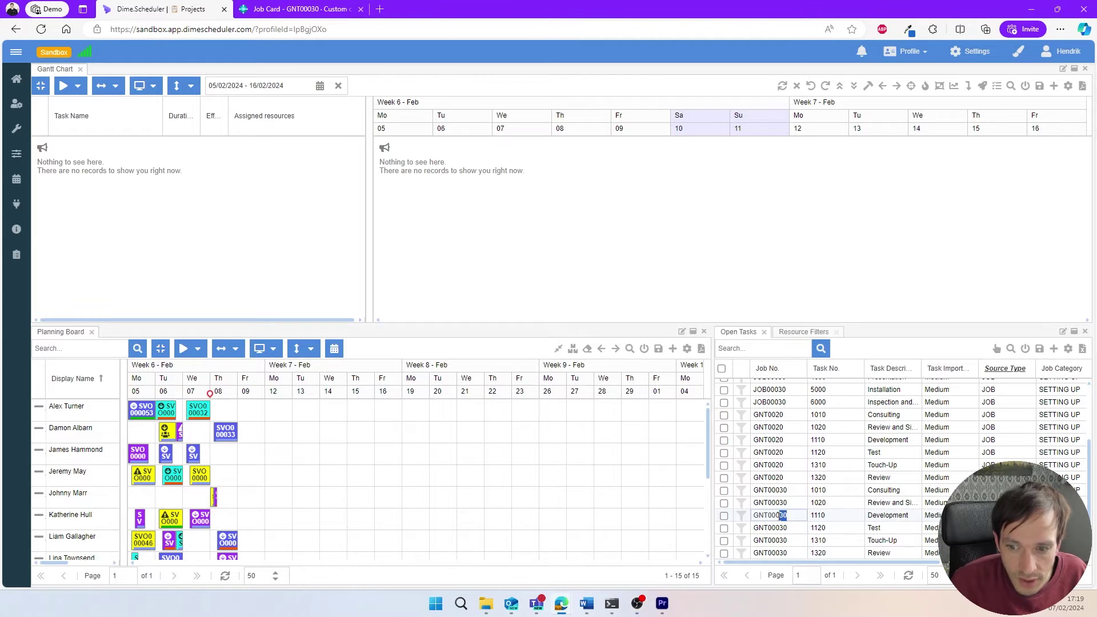
pyautogui.click(791, 517)
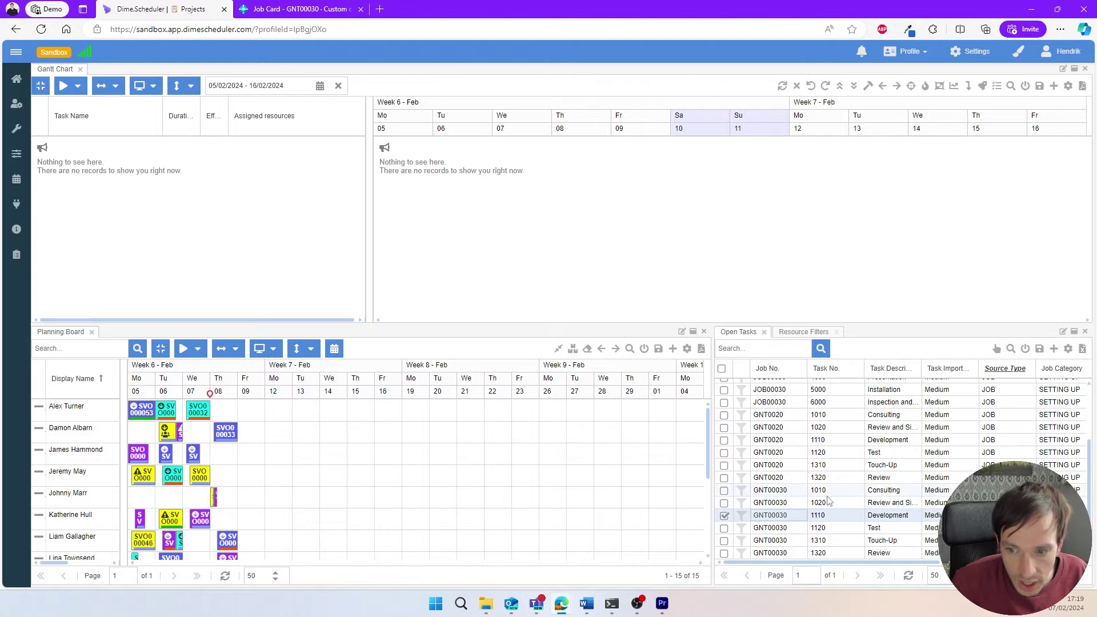
pyautogui.rightClick(792, 516)
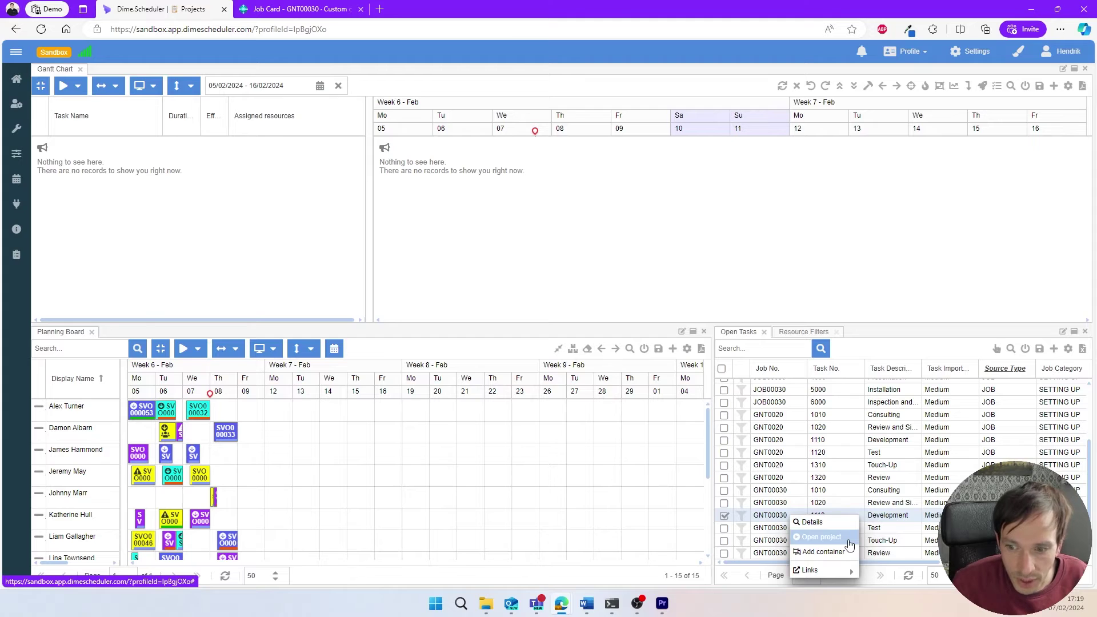
# - Open project GNT00030, loading its three phases and six tasks (80 h) into the Gantt
pyautogui.click(849, 539)
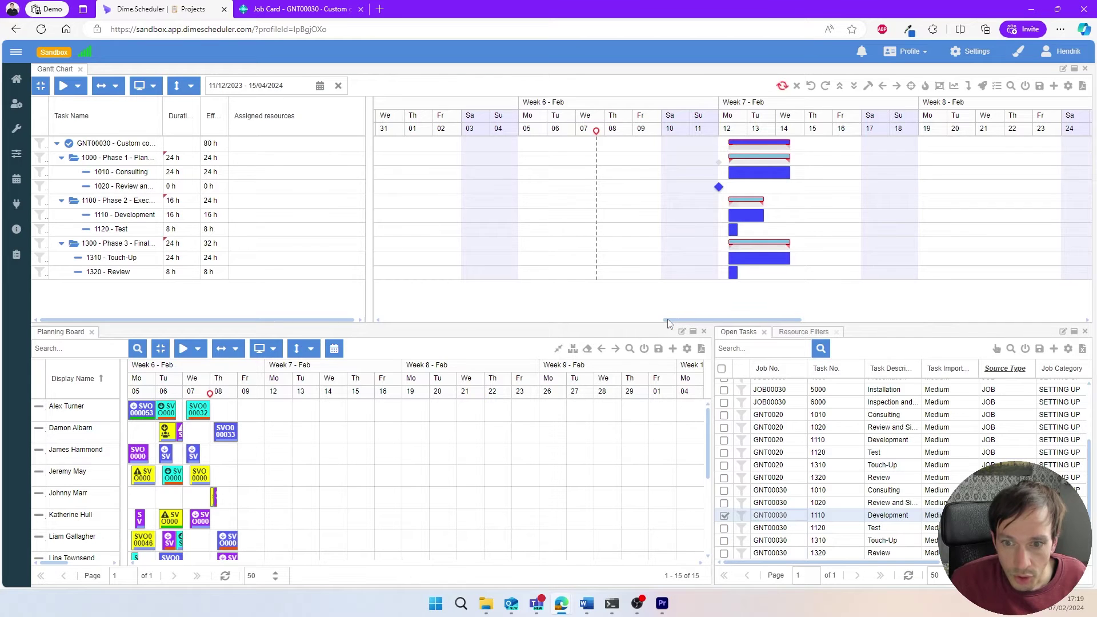
pyautogui.moveTo(667, 319); pyautogui.dragTo(725, 318)
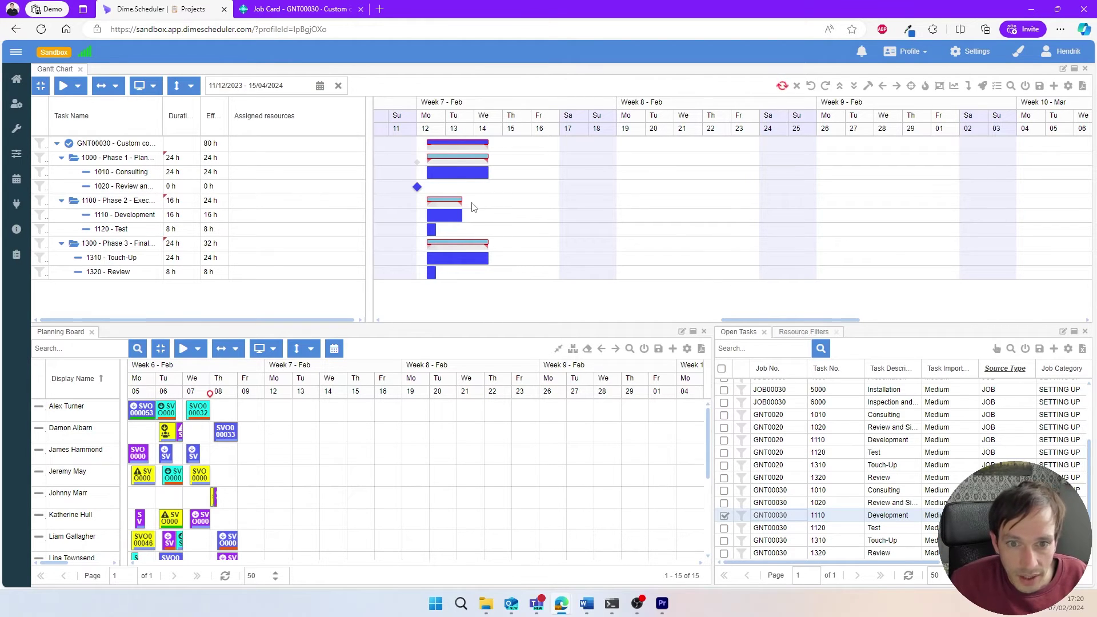
# - Move Phase 2 to 19 Feb, Phase 3 to late February, Review to 28 Feb, milestone 1020 to 15 Feb
pyautogui.moveTo(444, 200)
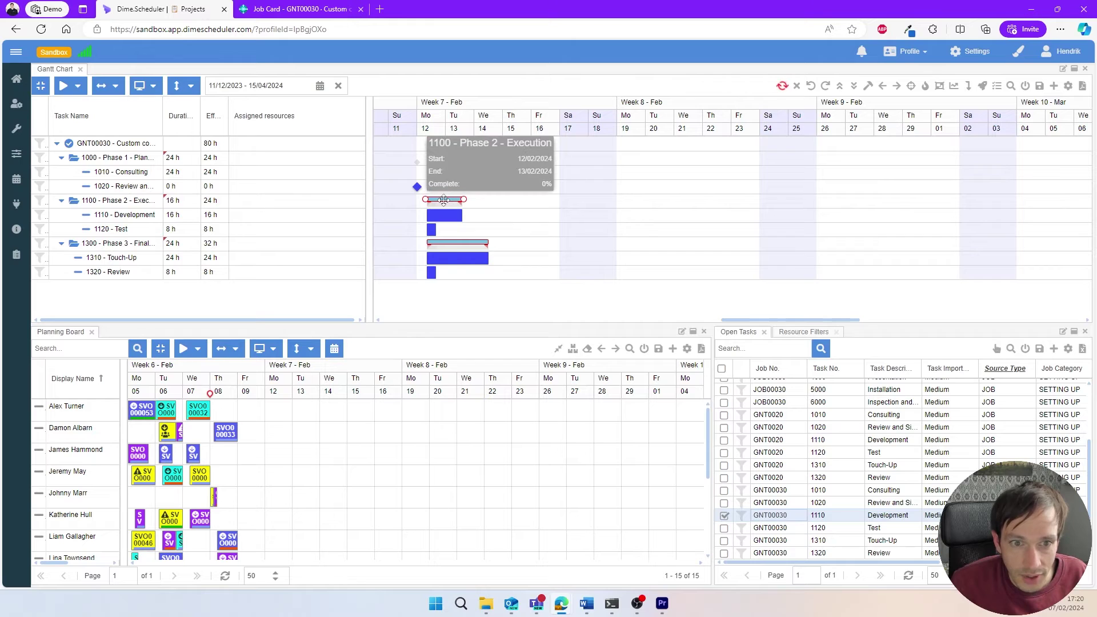
pyautogui.moveTo(443, 200); pyautogui.dragTo(636, 201)
pyautogui.moveTo(474, 242); pyautogui.dragTo(850, 227)
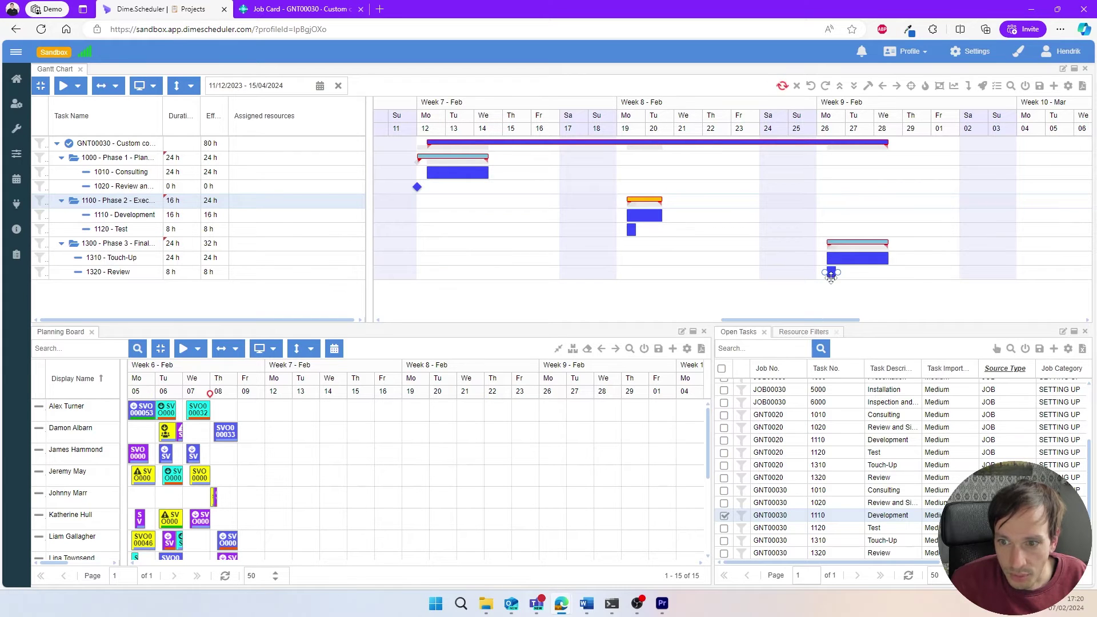
pyautogui.moveTo(832, 273); pyautogui.dragTo(918, 274)
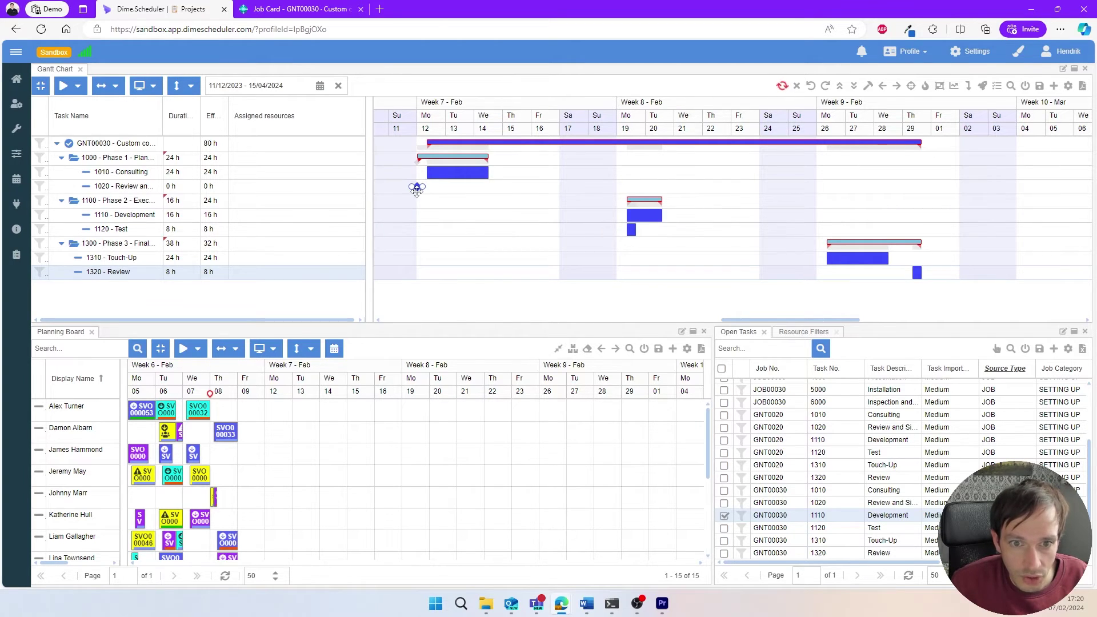
pyautogui.moveTo(419, 192); pyautogui.dragTo(509, 194)
pyautogui.click(495, 202)
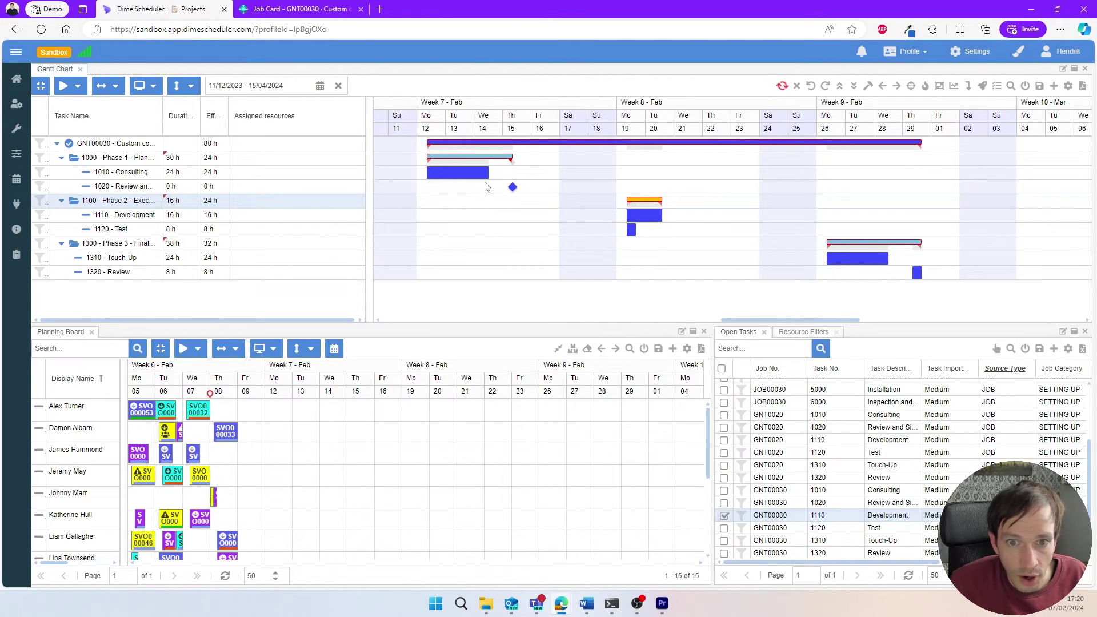
# - Chain dependencies: Consulting 1010 to milestone 1020, then 1020 to Development 1110
pyautogui.moveTo(489, 177)
pyautogui.moveTo(489, 174); pyautogui.dragTo(508, 189)
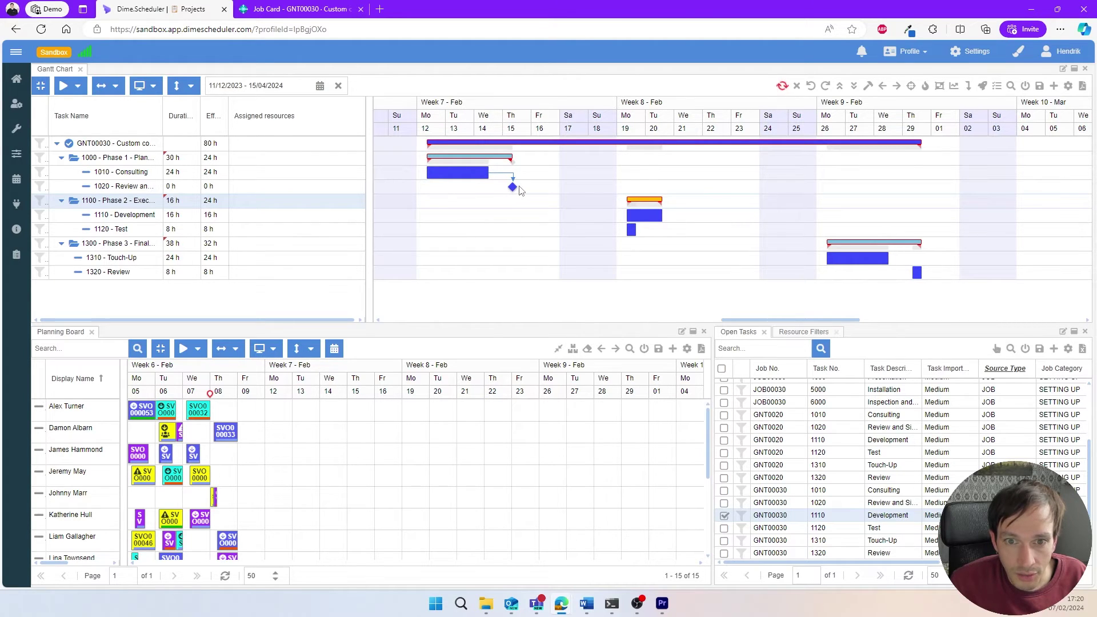
pyautogui.moveTo(517, 188); pyautogui.dragTo(624, 216)
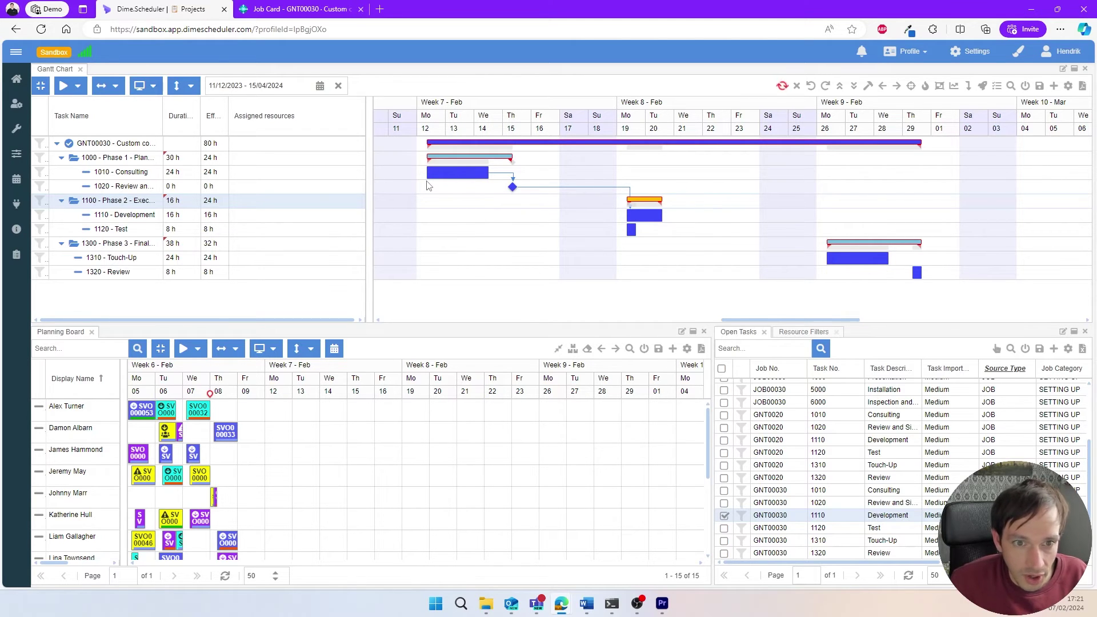
pyautogui.click(269, 177)
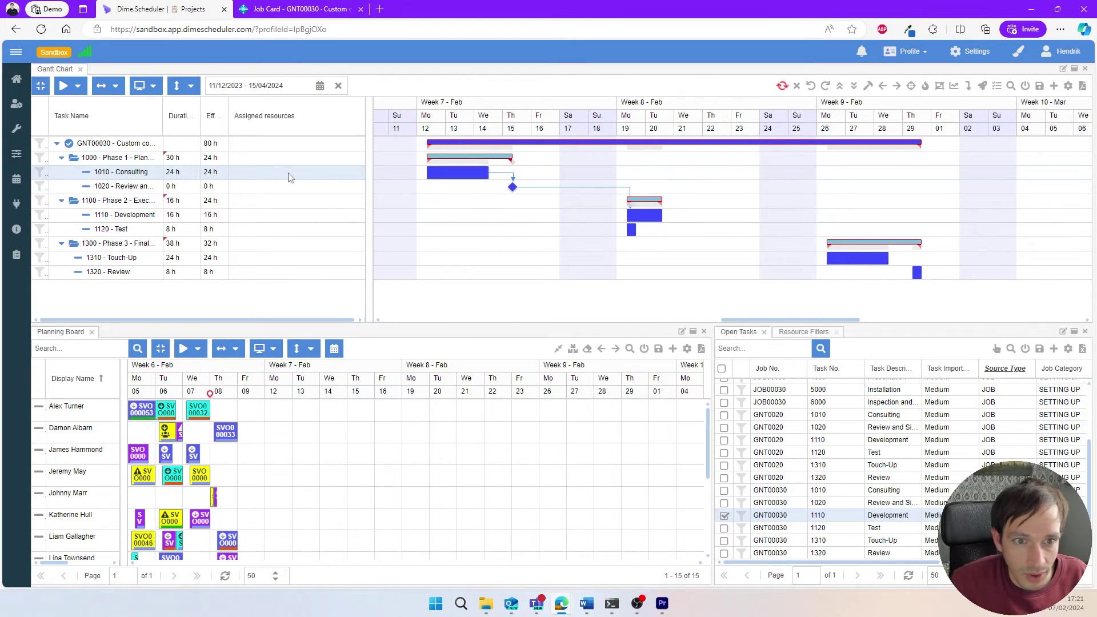
# - Add a second resource at 50% units to Consulting 1010 beside the existing one at 100%
pyautogui.click(288, 175)
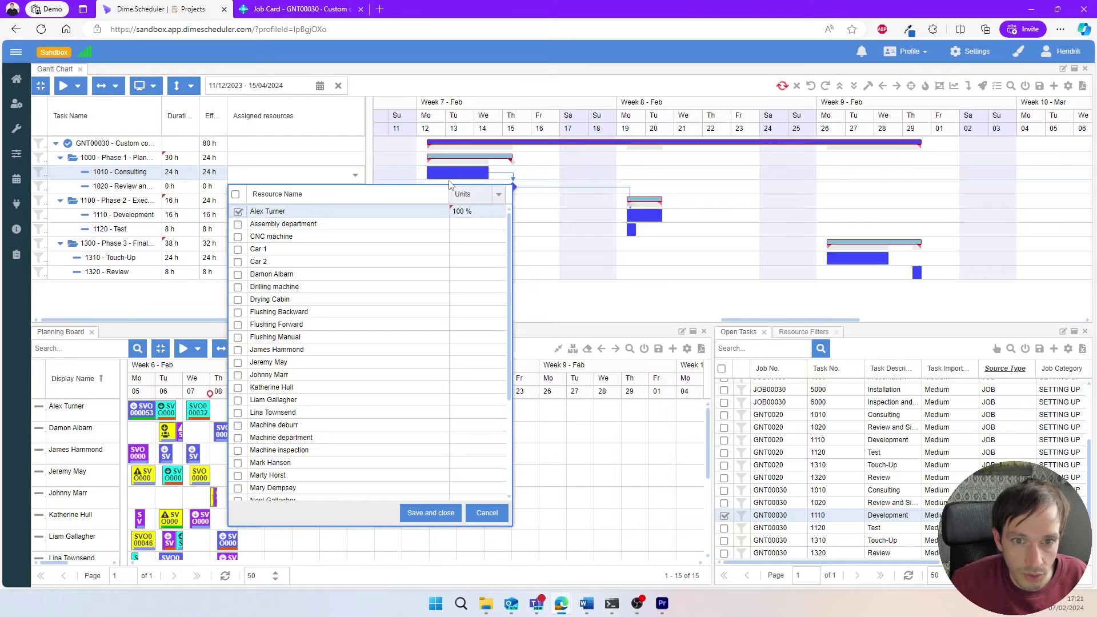
pyautogui.moveTo(463, 171)
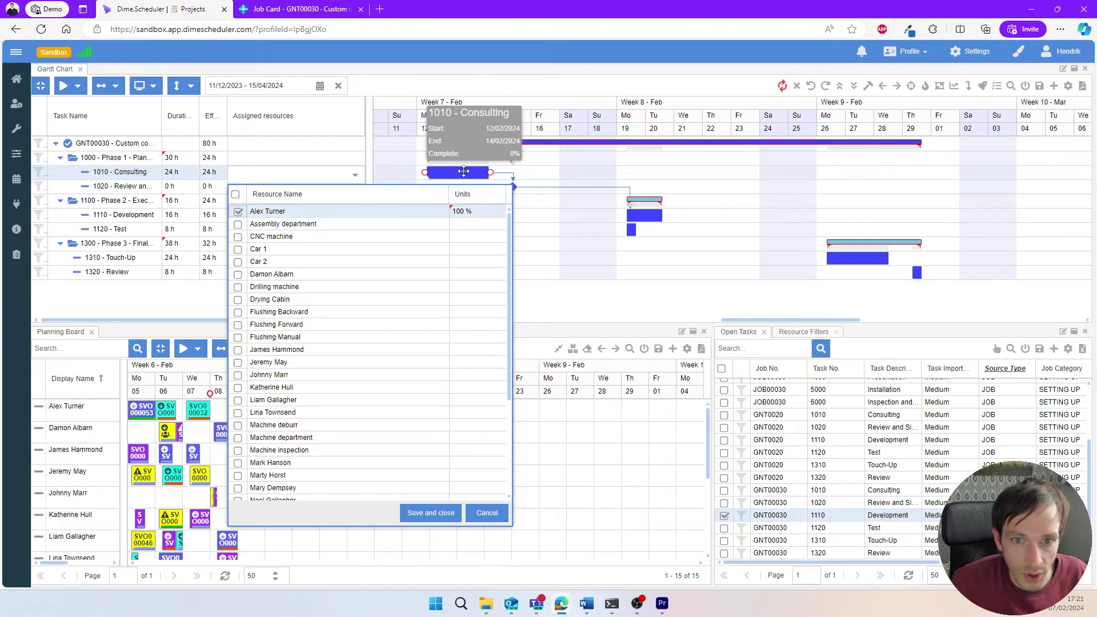
pyautogui.click(459, 219)
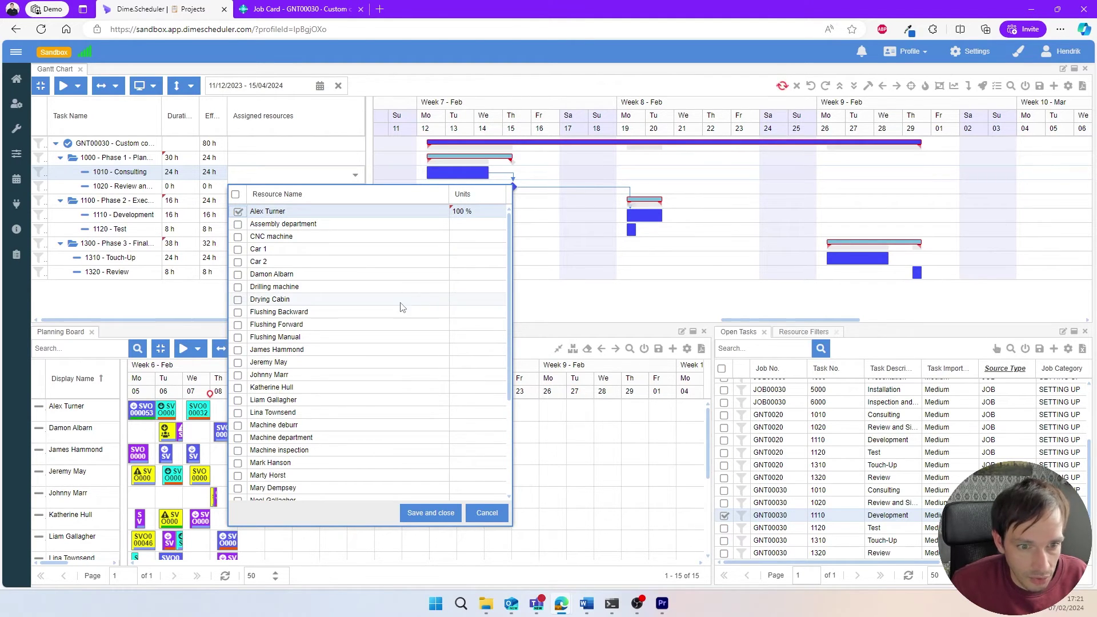
pyautogui.click(238, 375)
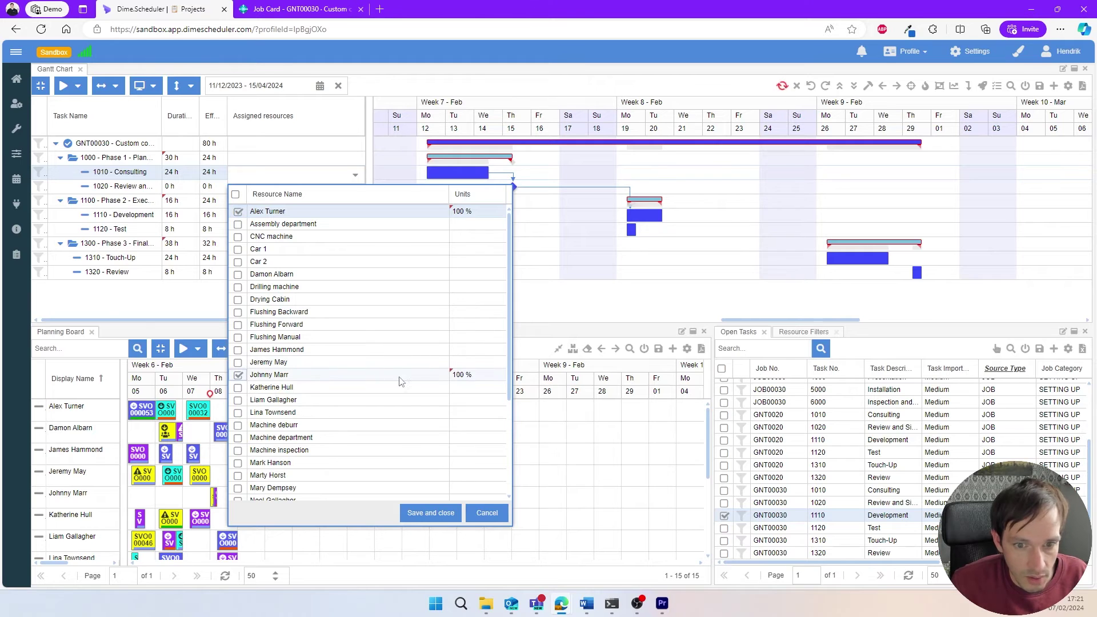
pyautogui.click(479, 378)
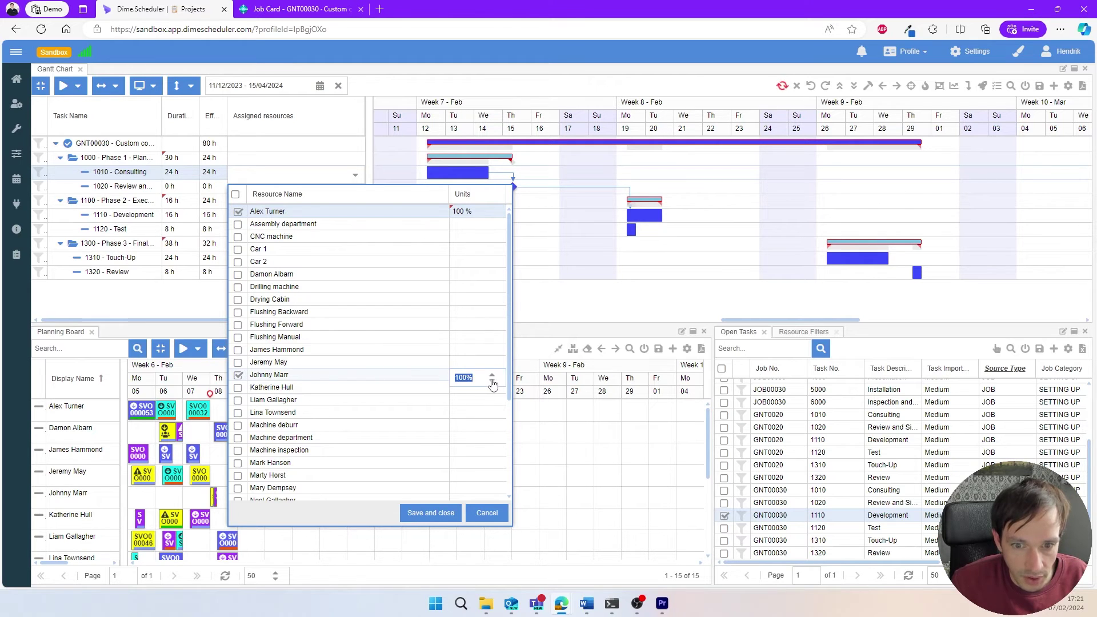
pyautogui.click(493, 383)
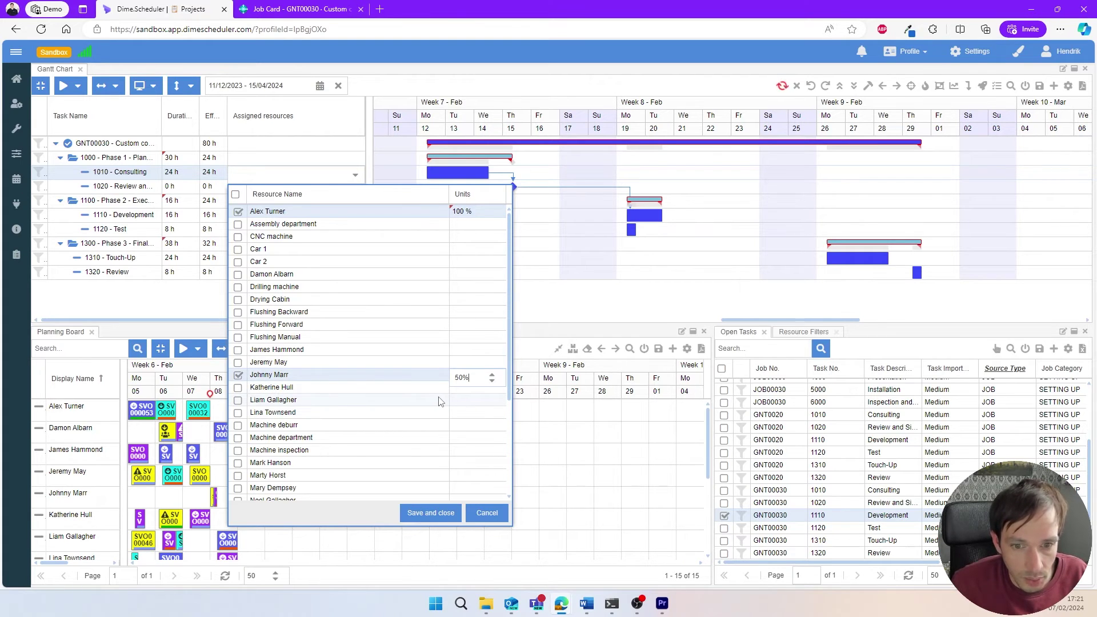
pyautogui.click(429, 513)
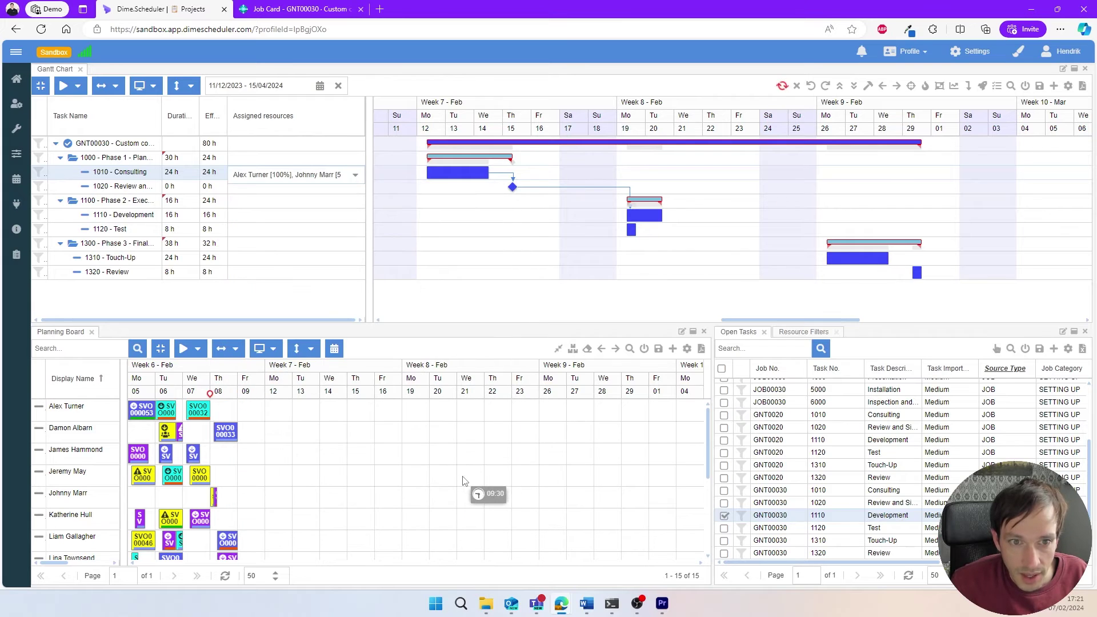
# - Commit the Consulting resource edit and sync, creating appointments on 12, 13 and 14 February
pyautogui.click(781, 85)
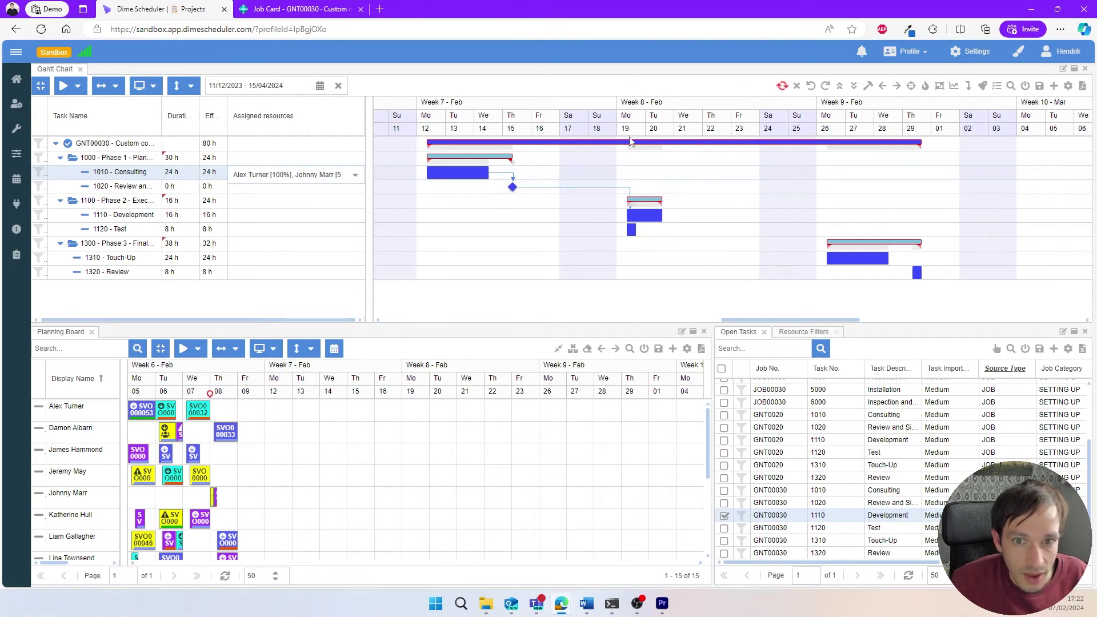
pyautogui.moveTo(432, 177)
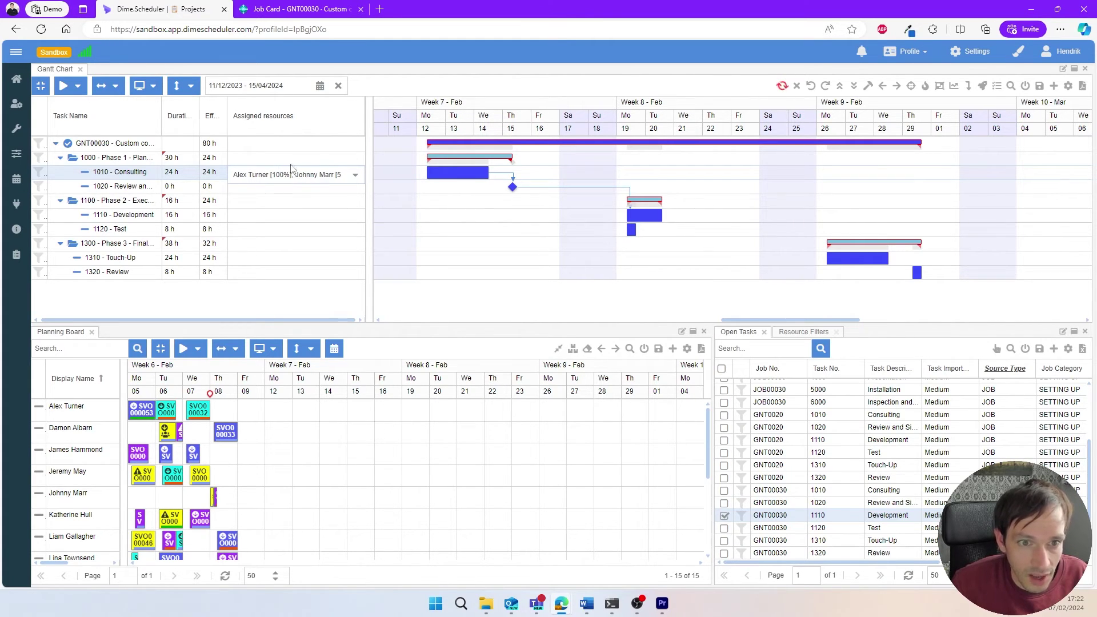
pyautogui.click(764, 93)
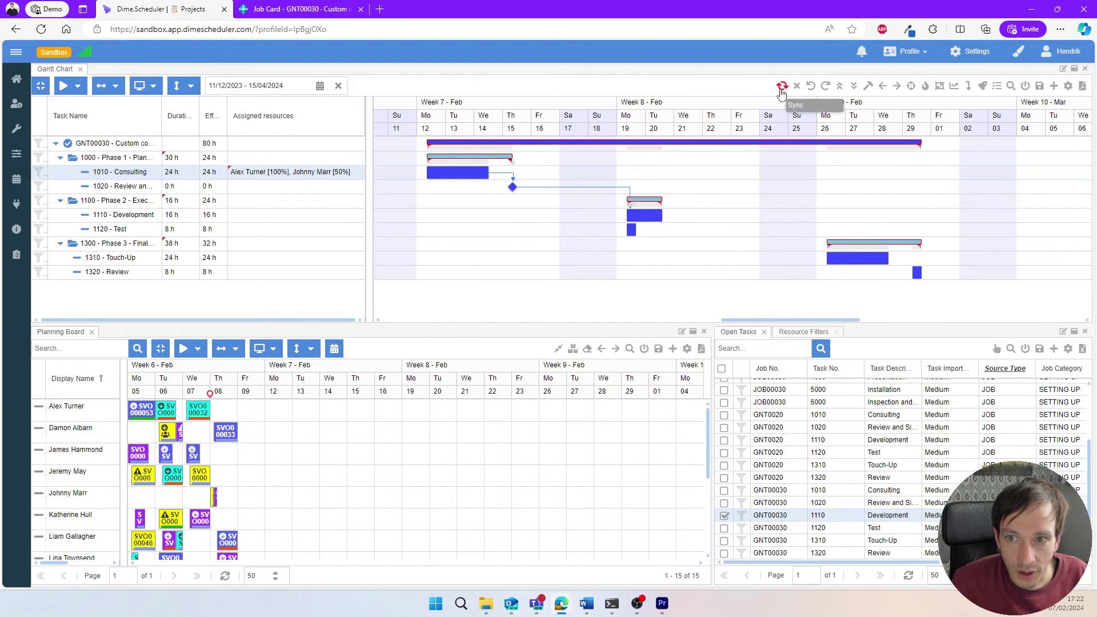
pyautogui.click(782, 87)
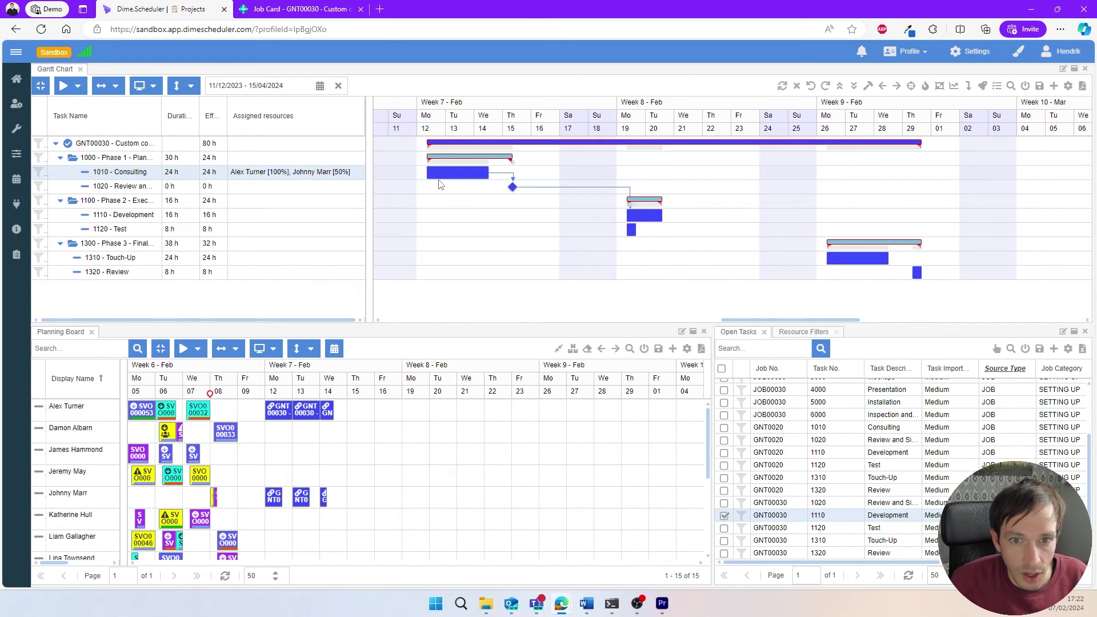
# - Shift Consulting a day later and sync, reassign Wednesday's appointment, then restore Monday 12 and resync
pyautogui.moveTo(438, 174); pyautogui.dragTo(466, 177)
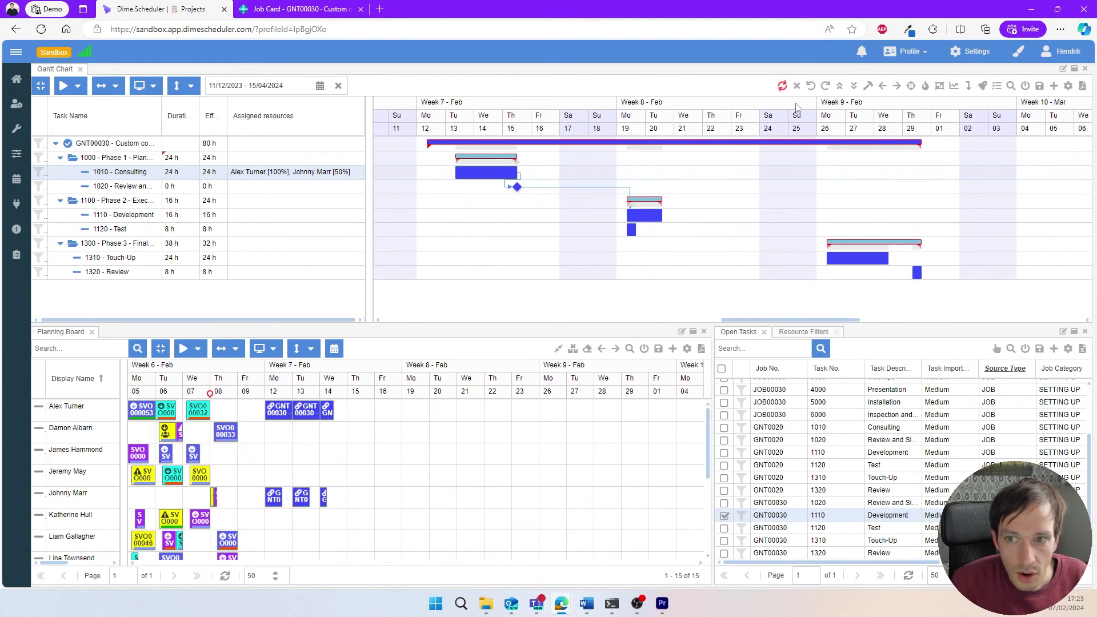
pyautogui.click(782, 87)
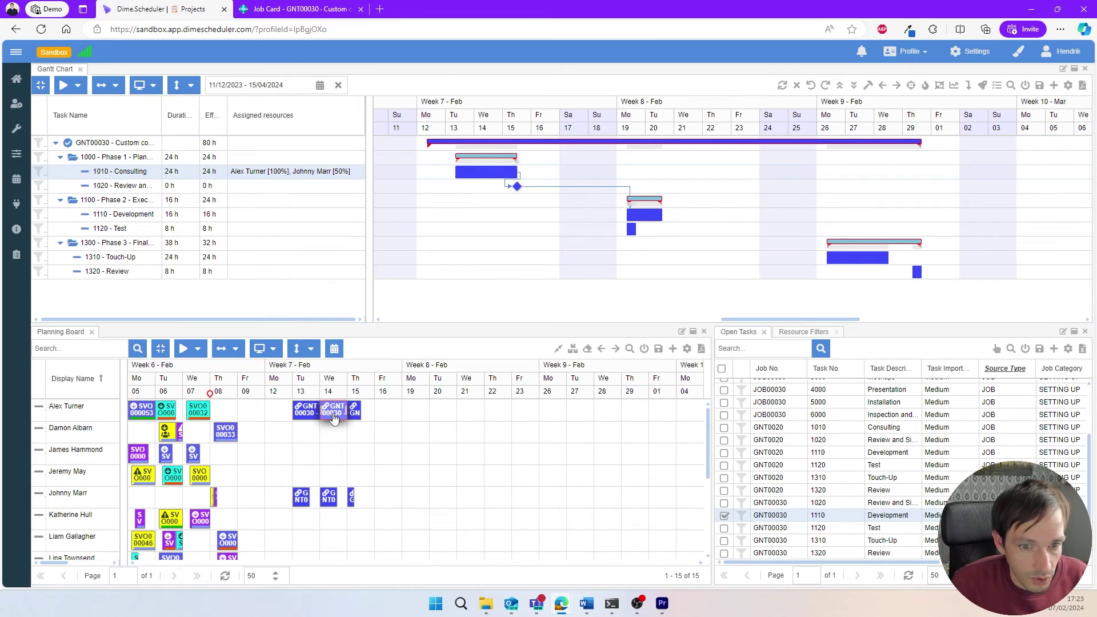
pyautogui.moveTo(334, 419); pyautogui.dragTo(334, 440)
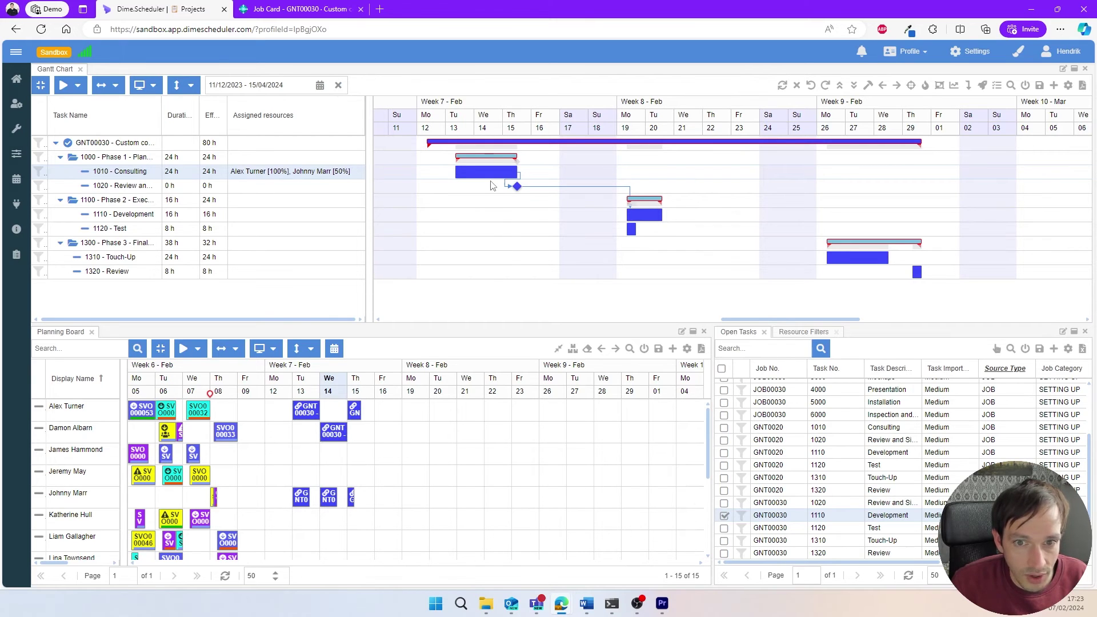
pyautogui.moveTo(490, 174); pyautogui.dragTo(463, 179)
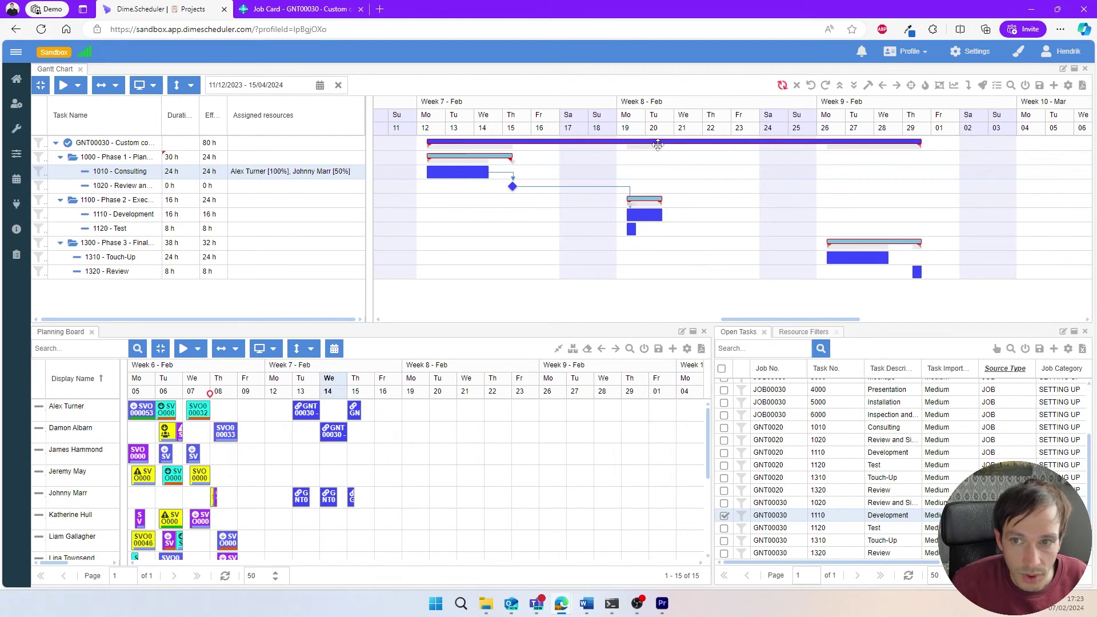
pyautogui.click(781, 86)
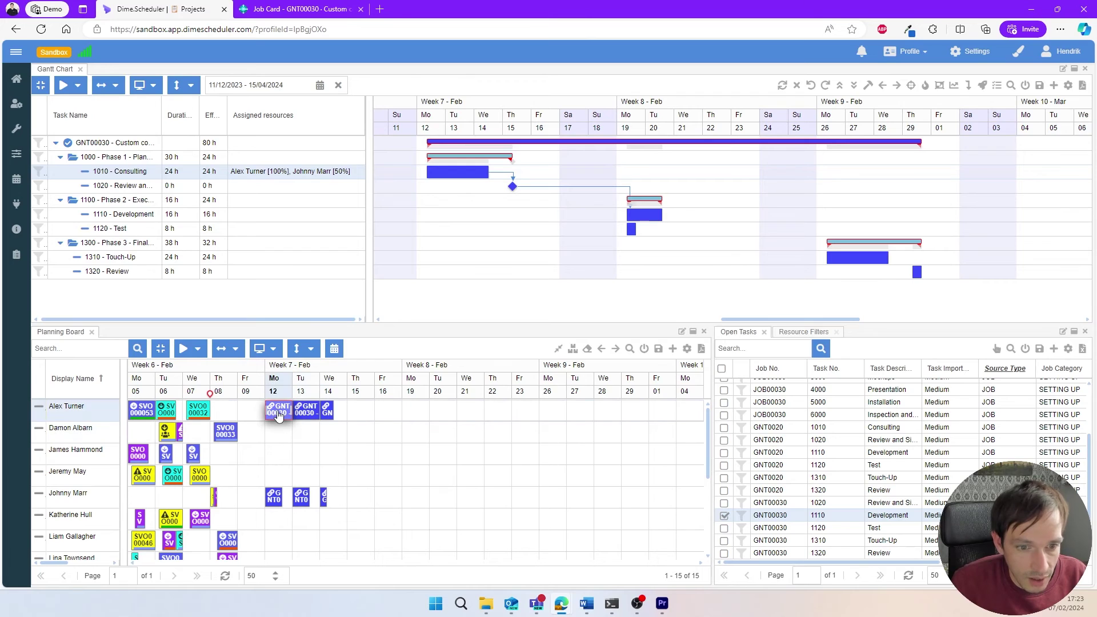
# - Open the Business Central Job Card from the Monday GNT00030 appointment's Links menu
pyautogui.moveTo(279, 416)
pyautogui.mouseDown()
pyautogui.moveTo(283, 468)
pyautogui.moveTo(278, 417)
pyautogui.mouseUp()
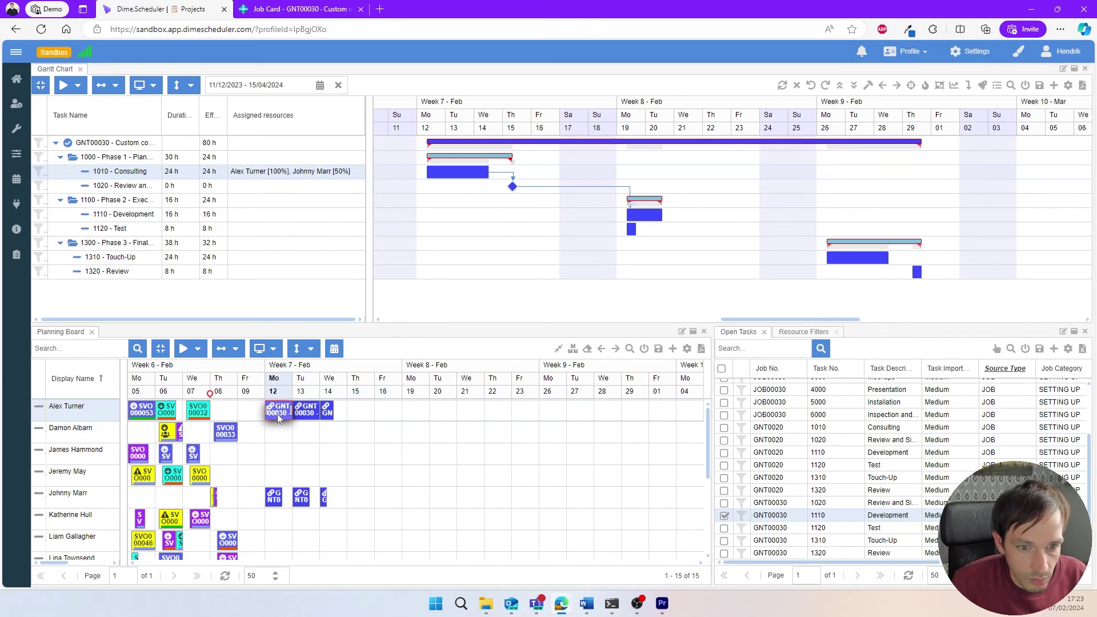
pyautogui.rightClick(277, 416)
pyautogui.moveTo(305, 580)
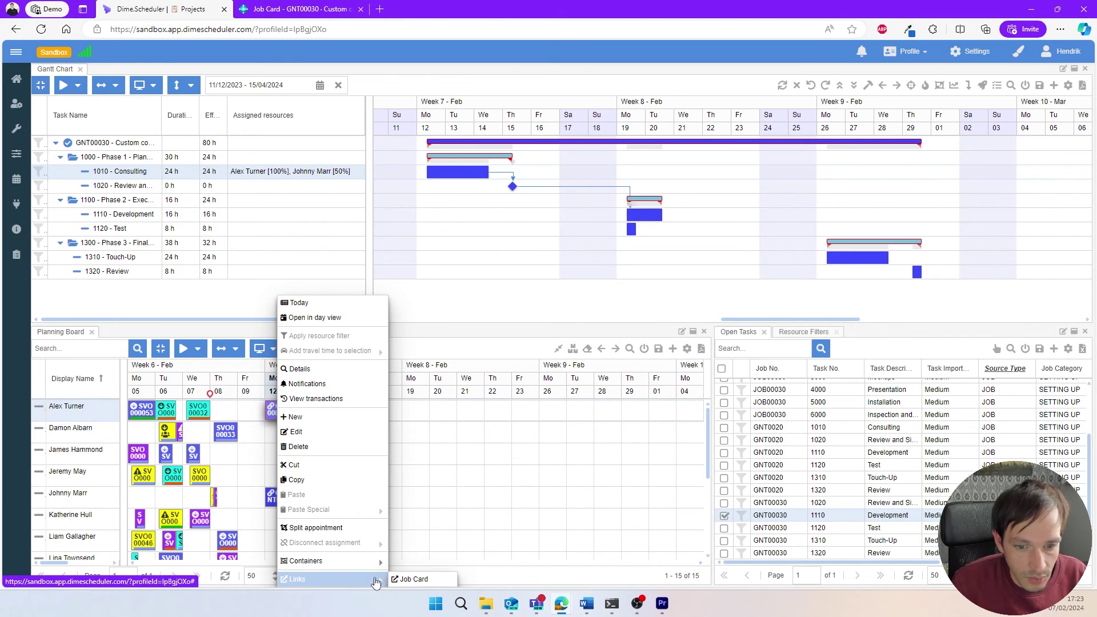
pyautogui.click(410, 580)
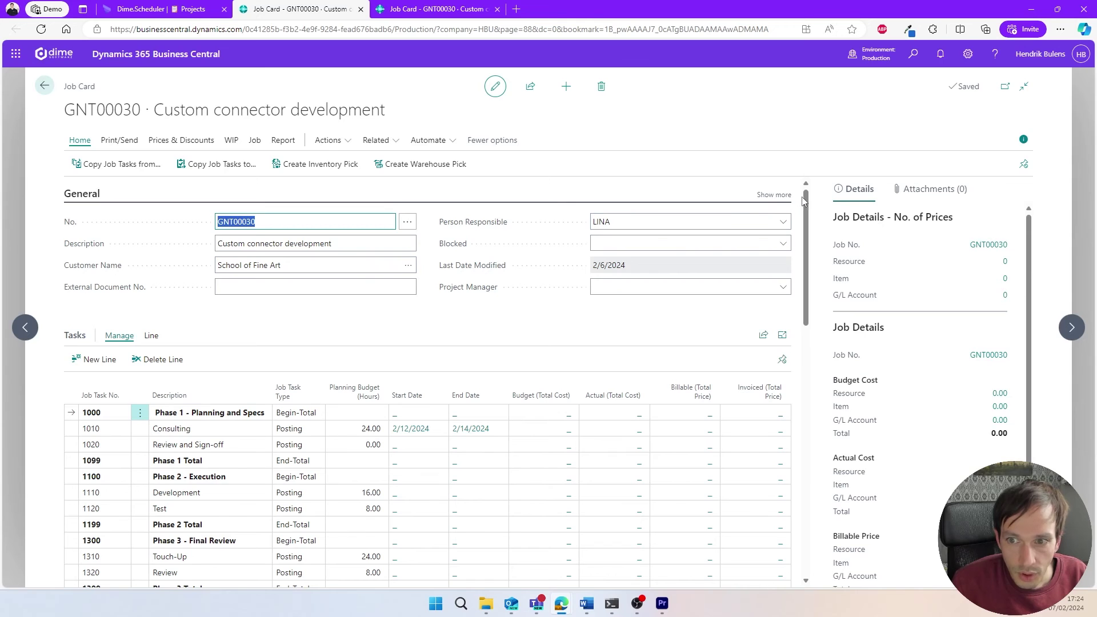
# - Check the Dime.Scheduler FastTab, then open the planning lines for task 1010 Consulting
pyautogui.moveTo(807, 199); pyautogui.dragTo(796, 457)
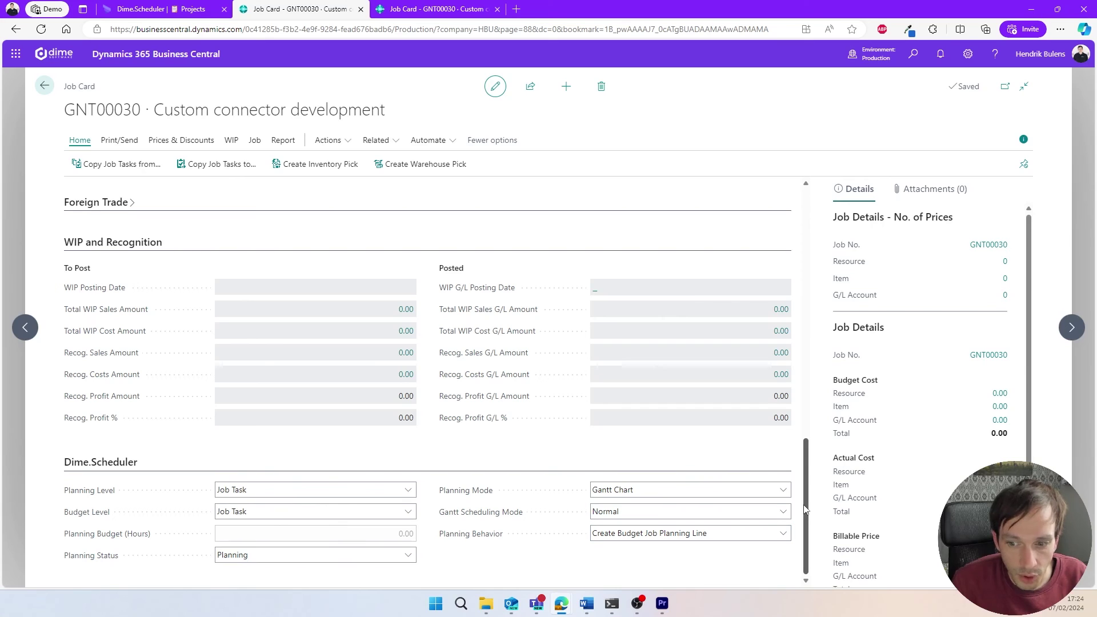
pyautogui.moveTo(807, 509); pyautogui.dragTo(810, 289)
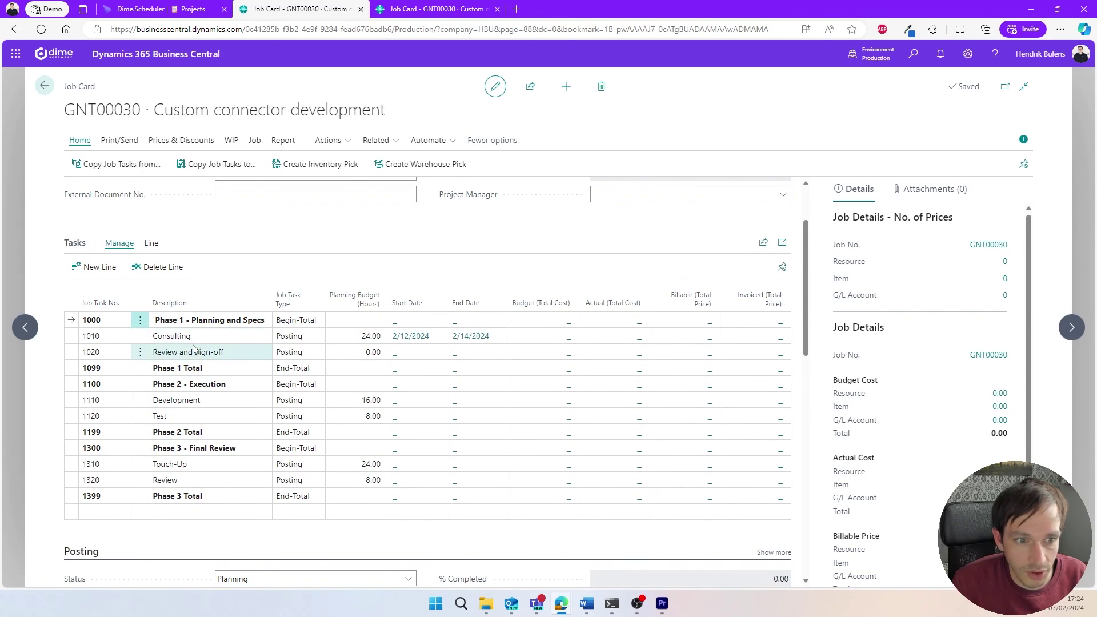
pyautogui.click(403, 338)
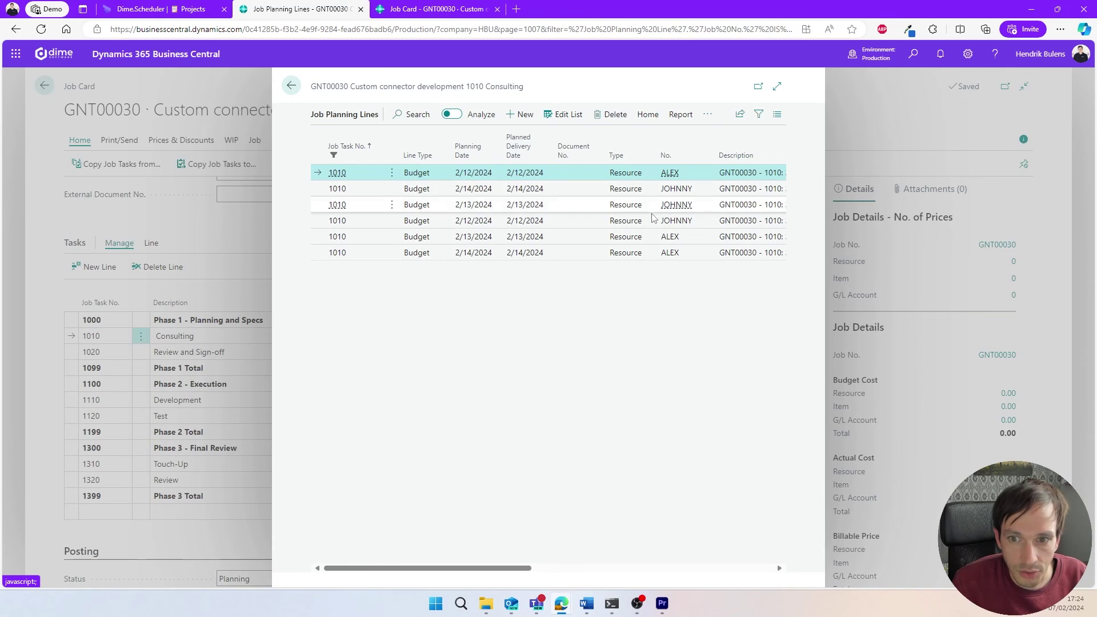
# - Scroll across the 1010 Consulting job planning line columns for ALEX and JOHNNY, then return to Dime.Scheduler
pyautogui.hscroll(5, 704, 203)
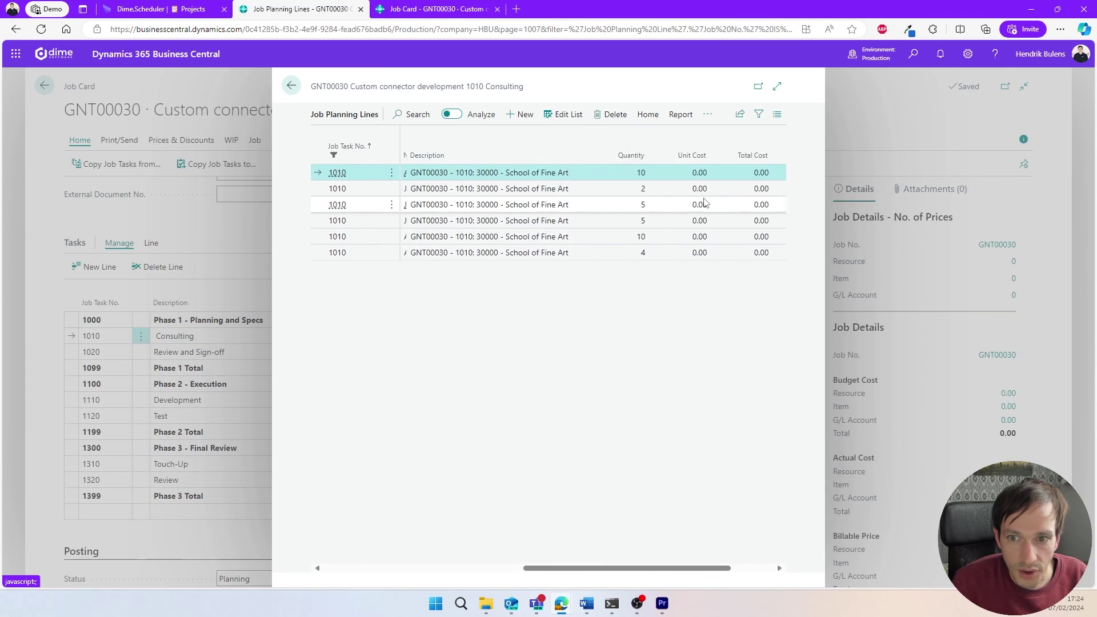
pyautogui.hscroll(-3, 617, 247)
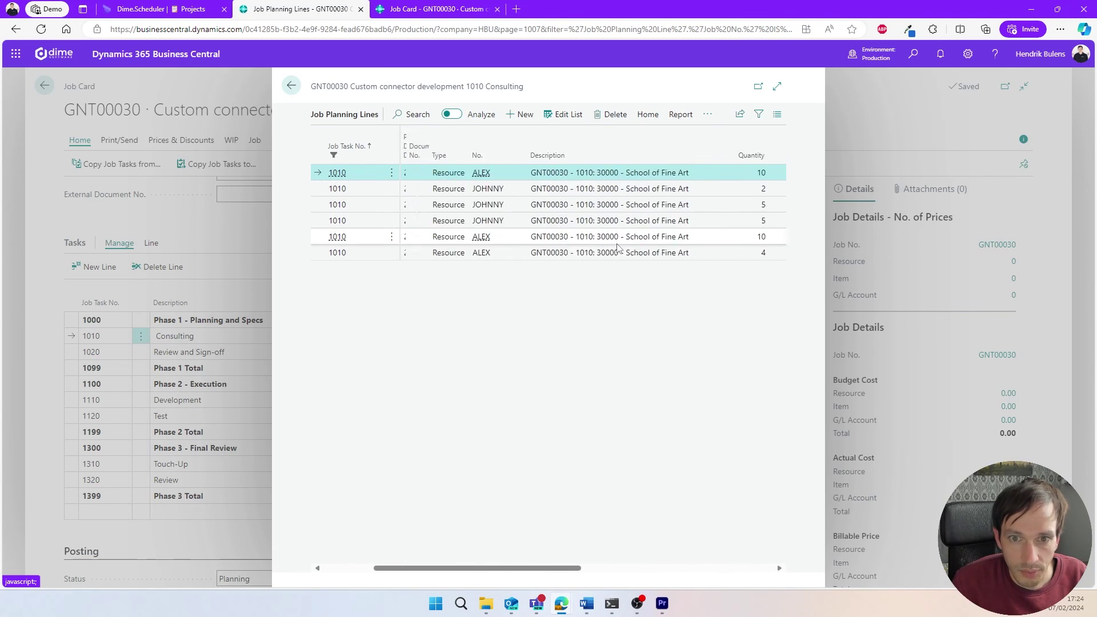
pyautogui.hscroll(-3, 617, 248)
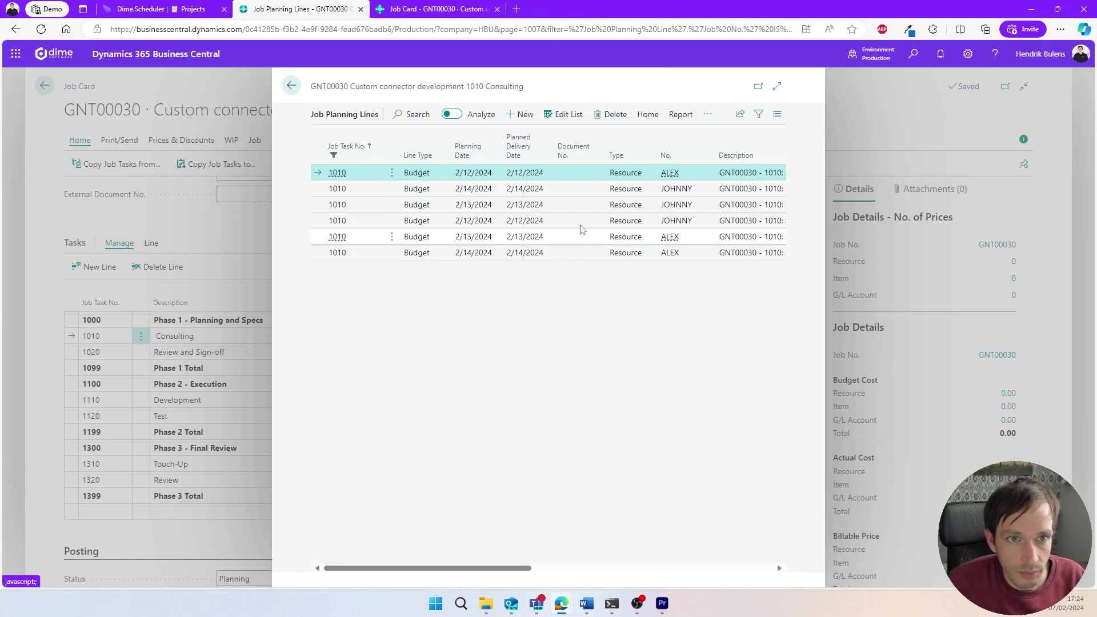
pyautogui.click(185, 8)
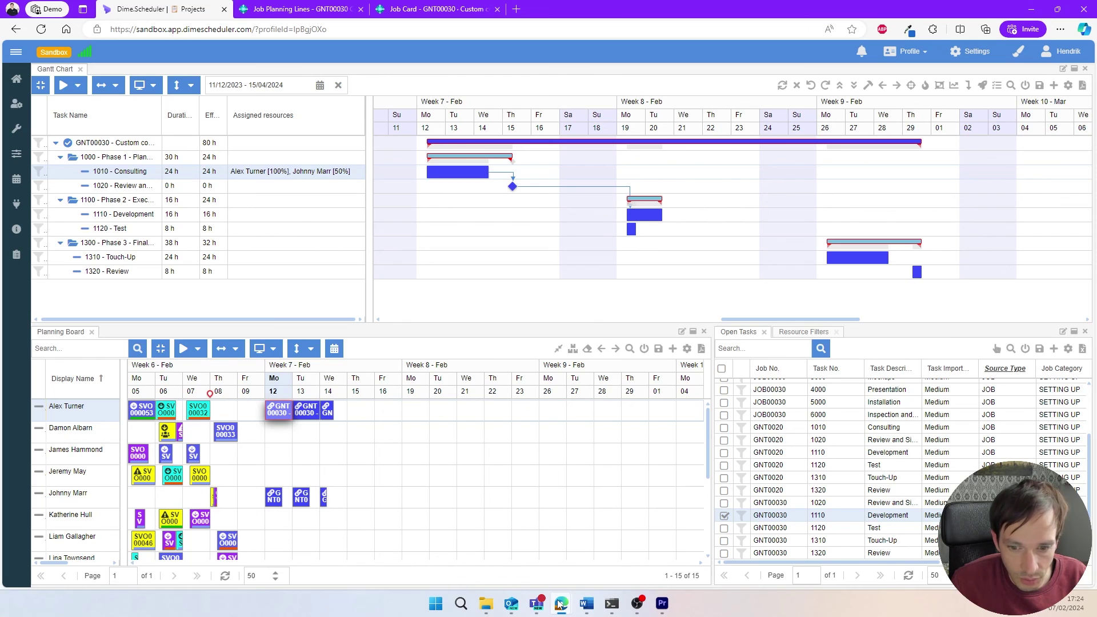
# - Switch to the Outlook calendar and scroll the February 11–17 week to see the GNT00030 appointments
pyautogui.moveTo(560, 604)
pyautogui.click(634, 543)
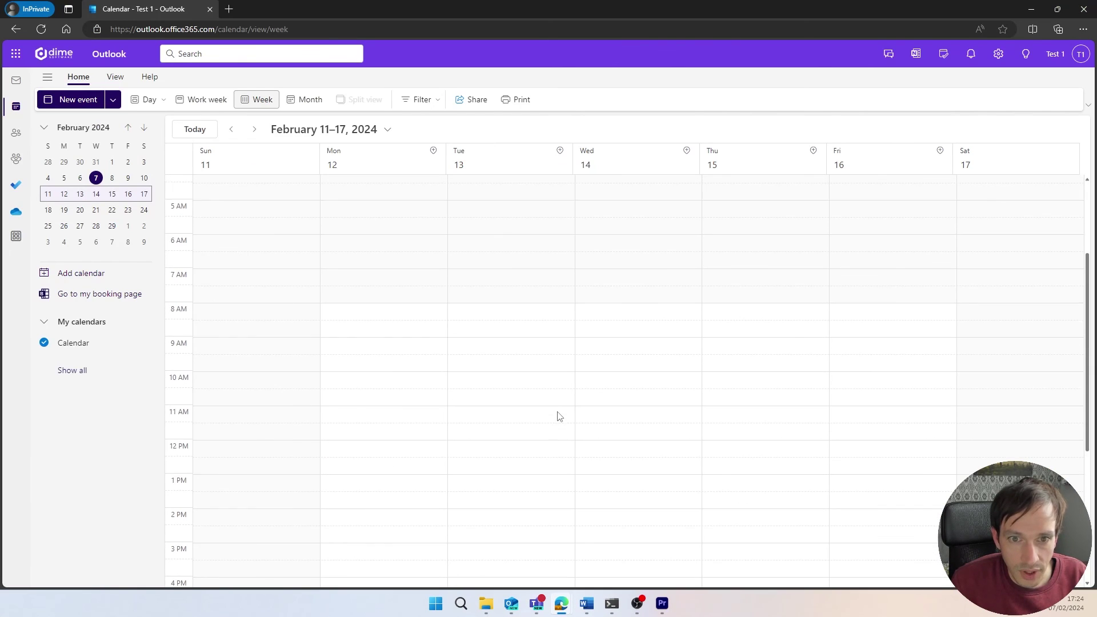
pyautogui.scroll(-3, 559, 415)
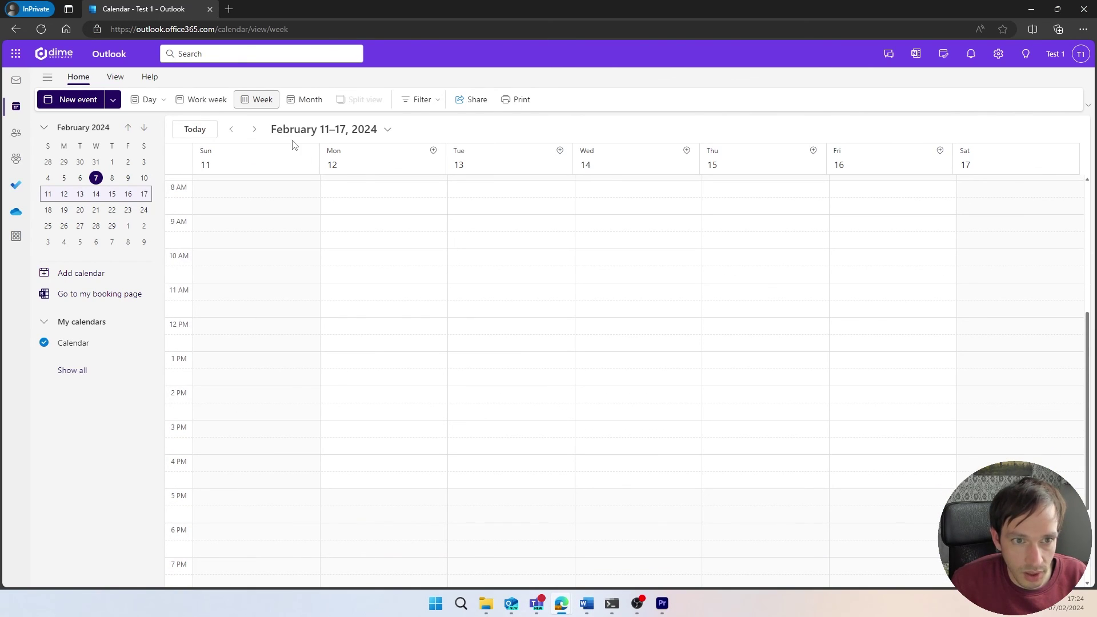
pyautogui.scroll(2, 262, 208)
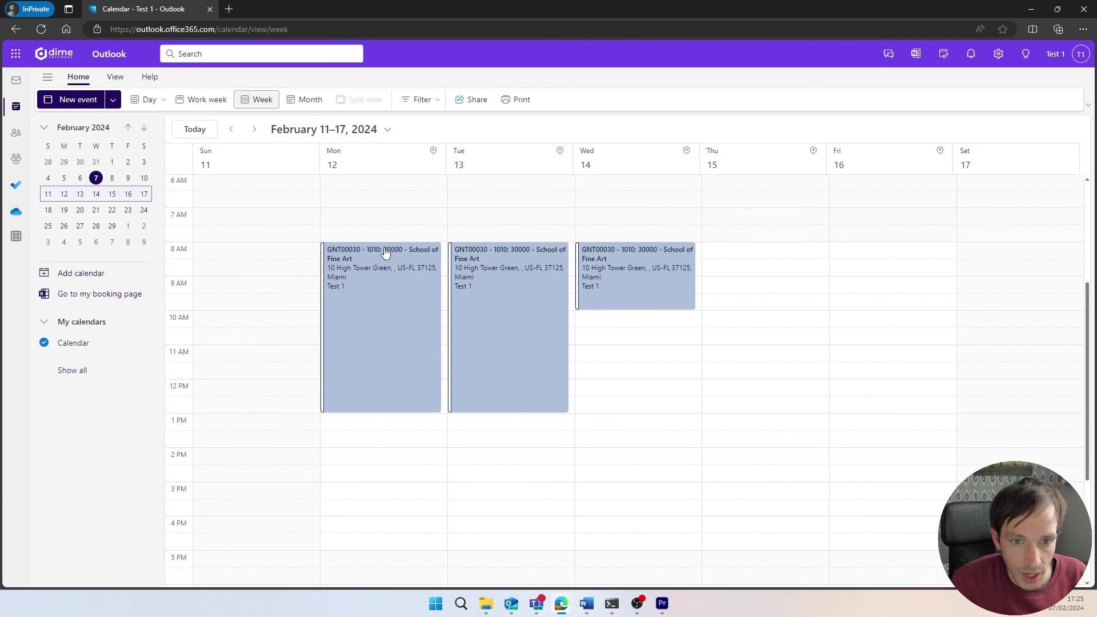